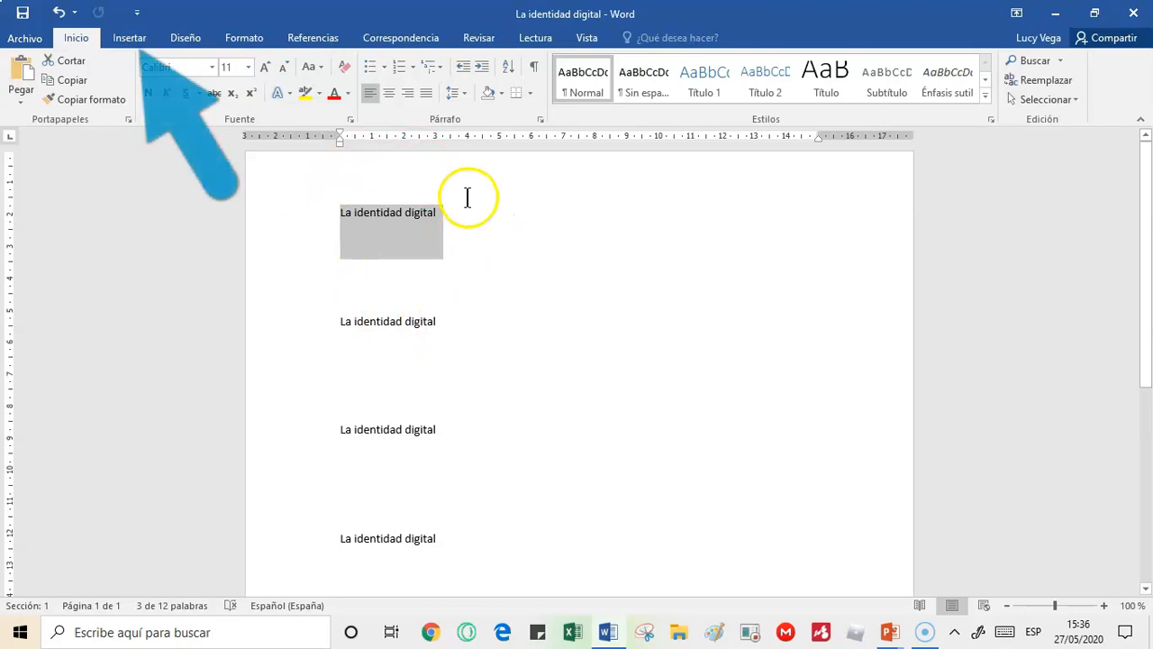
Convert the first selected "La identidad digital" line into WordArt with the orange fill and outline style
{"action": "left_click", "coordinate": [129, 40]}
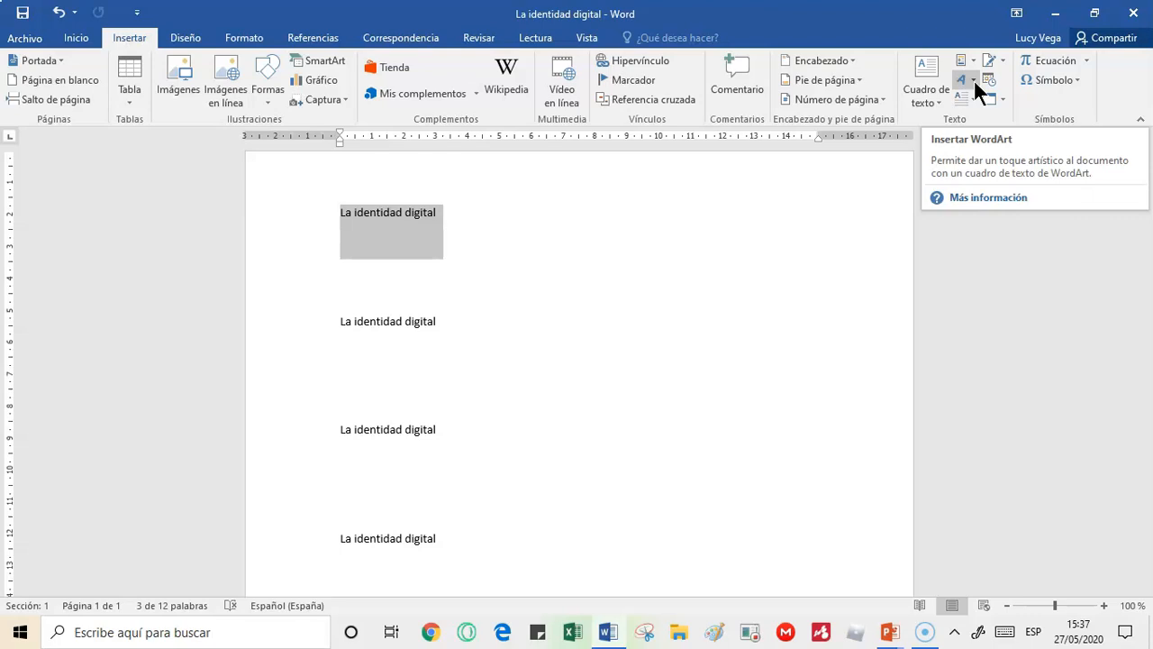
{"action": "left_click", "coordinate": [974, 80]}
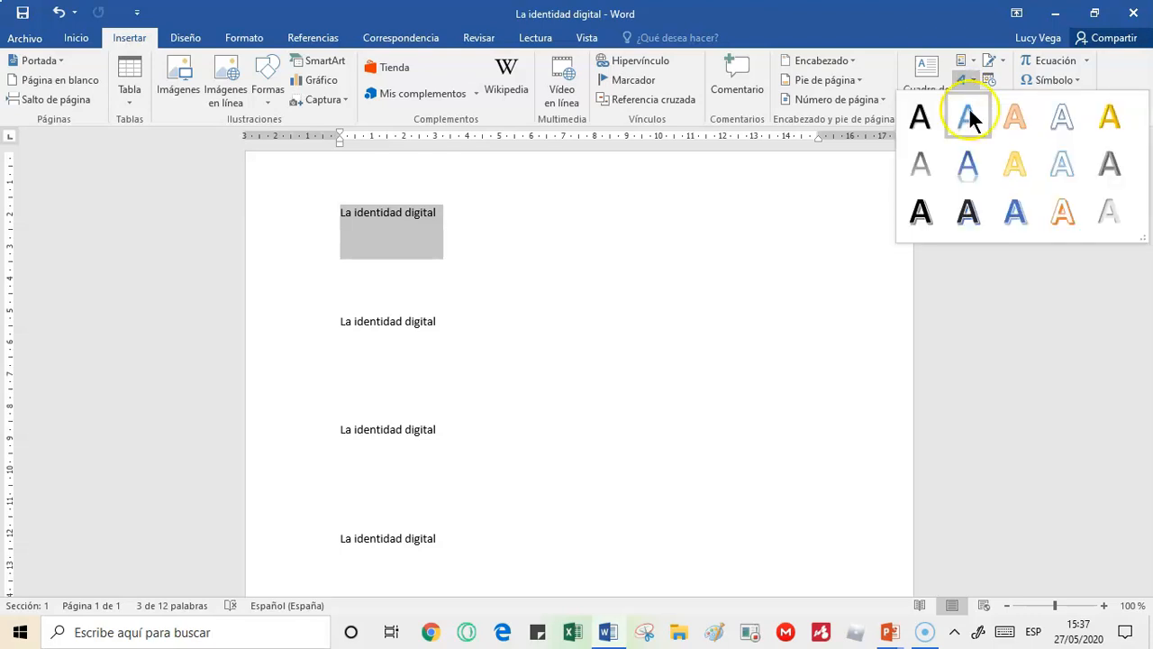
{"action": "left_click", "coordinate": [1086, 132]}
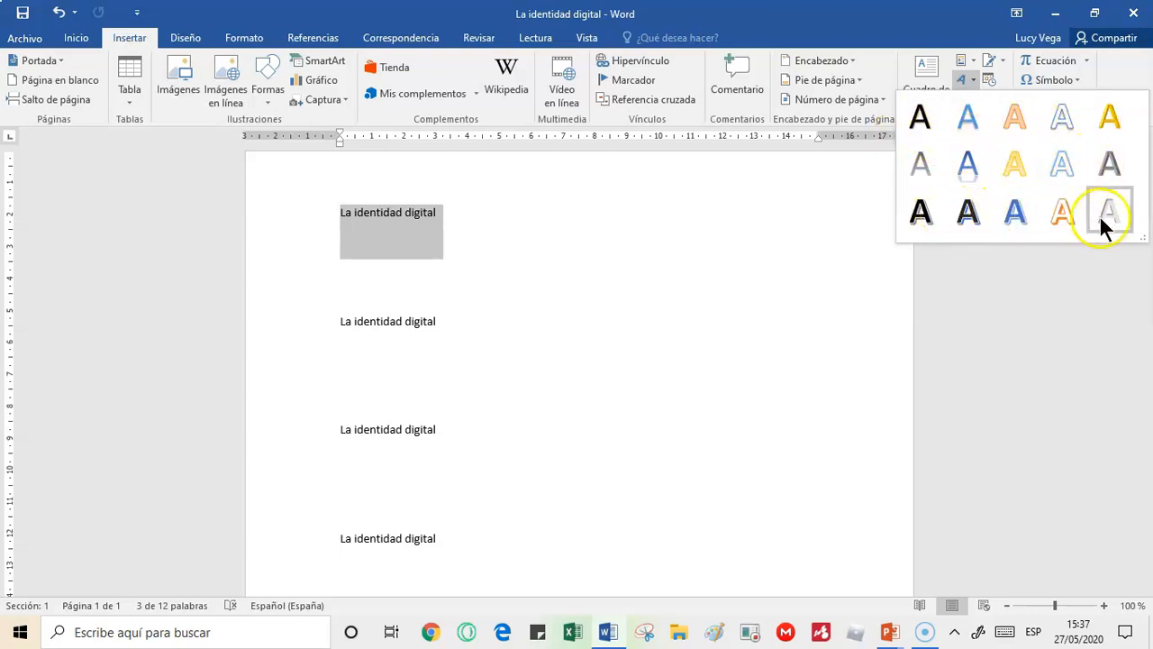
{"action": "left_click", "coordinate": [1024, 131]}
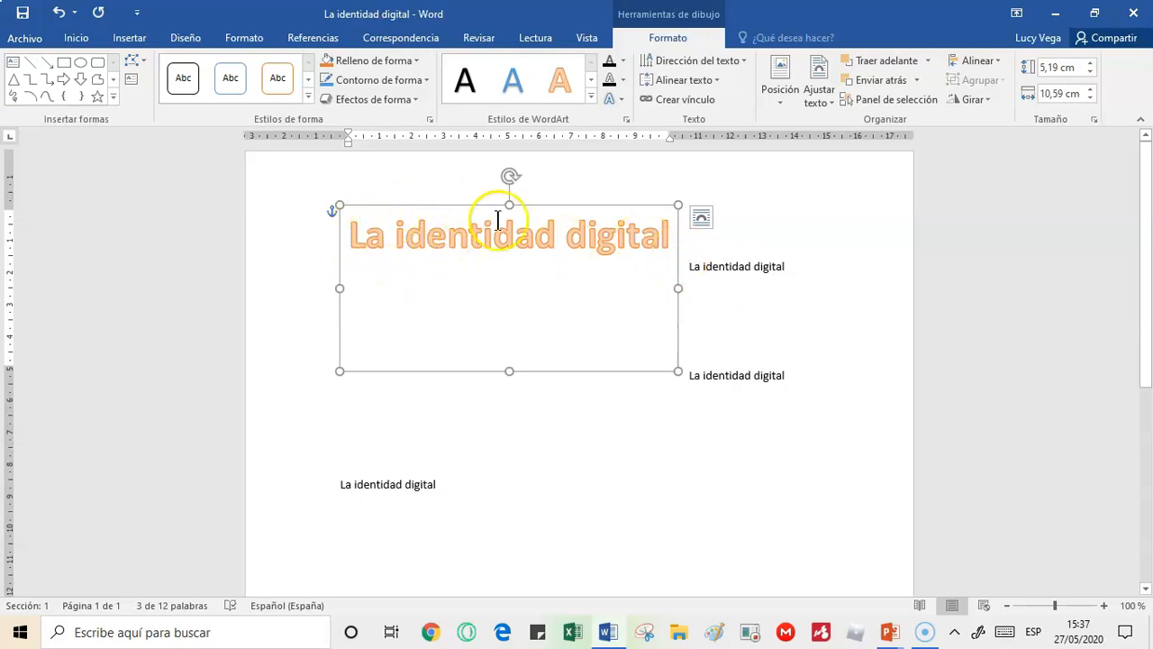
Insert blank lines before the plain text beside the orange WordArt to push the remaining lines below it
{"action": "left_click", "coordinate": [689, 261]}
{"action": "key", "text": "Return"}
{"action": "key", "text": "Return"}
{"action": "key", "text": "Return"}
{"action": "key", "text": "Return"}
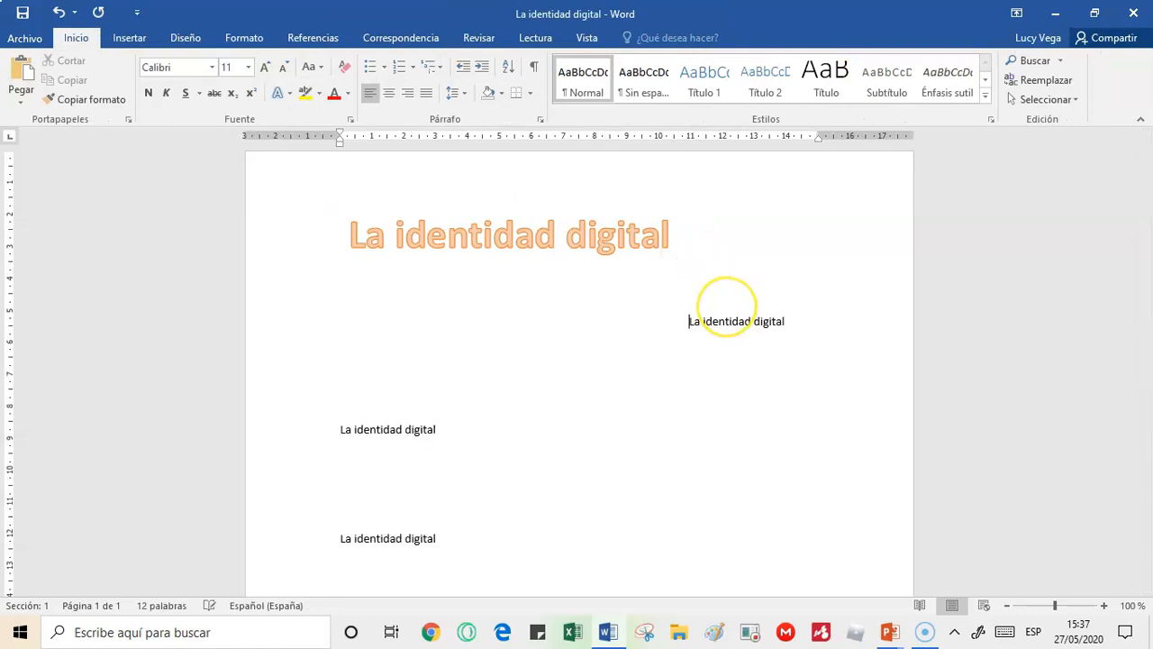
{"action": "key", "text": "Return"}
{"action": "key", "text": "Return"}
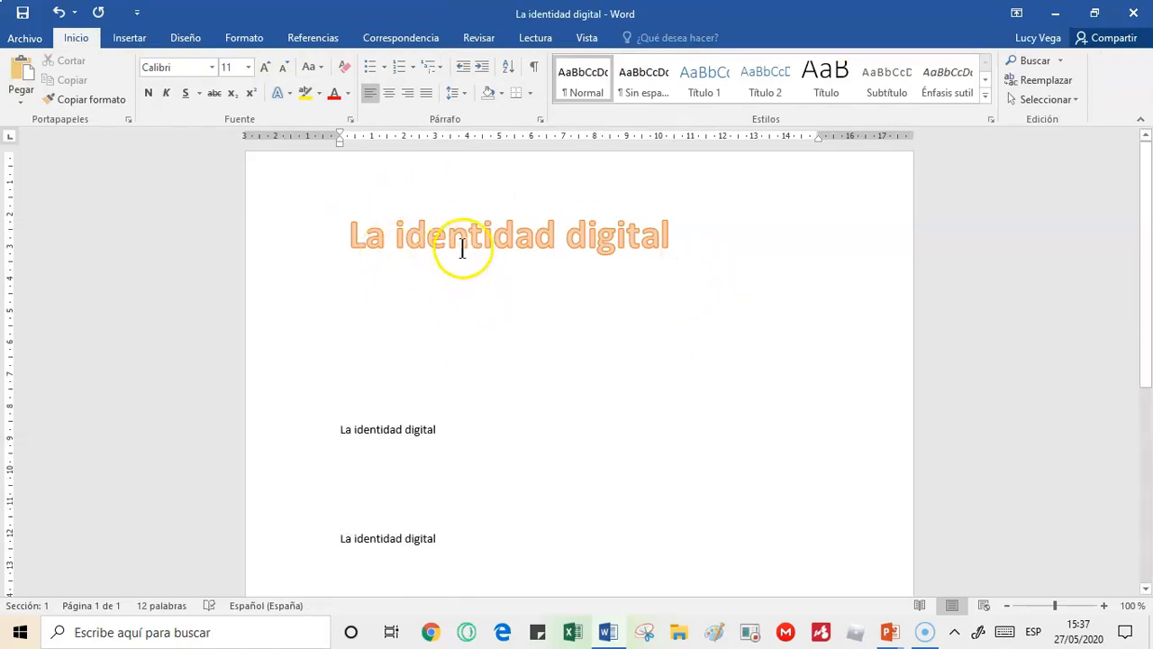
Convert the next plain "La identidad digital" line into WordArt with the style "Relleno - Blanco, Contorno - Énfasis 1, Sombra"
{"action": "left_click_drag", "start_coordinate": [456, 430], "coordinate": [329, 432]}
{"action": "left_click", "coordinate": [136, 40]}
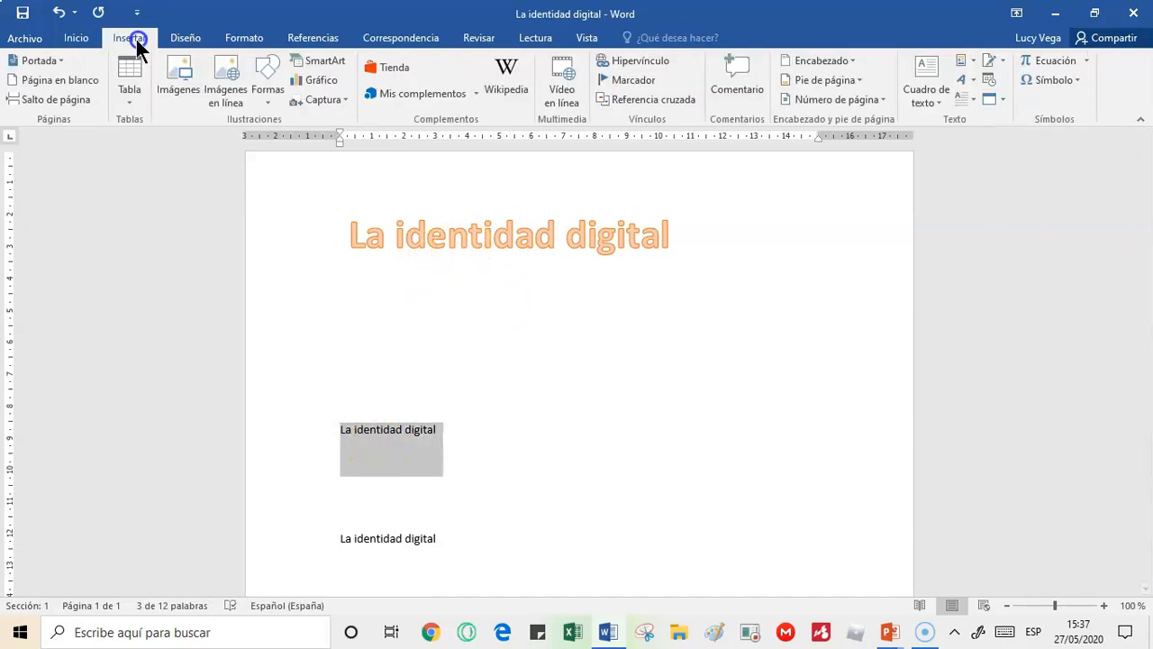
{"action": "left_click", "coordinate": [964, 81]}
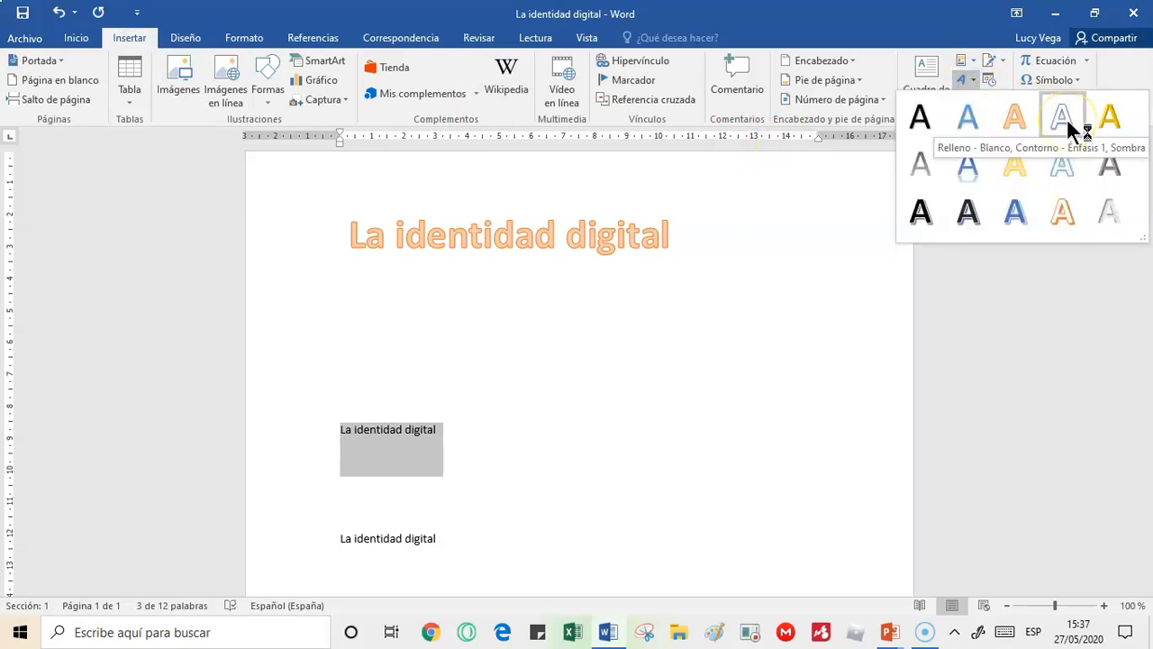
{"action": "left_click", "coordinate": [1066, 118]}
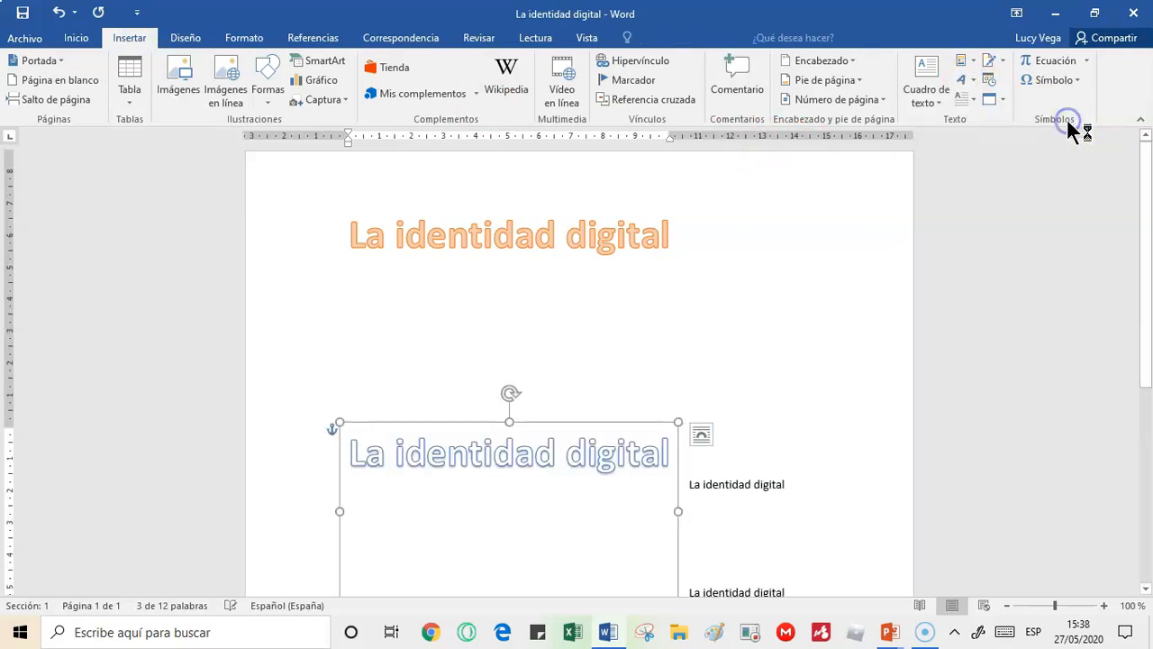
Insert blank lines beside the blue-outlined WordArt to move the plain text below it
{"action": "left_click", "coordinate": [737, 428]}
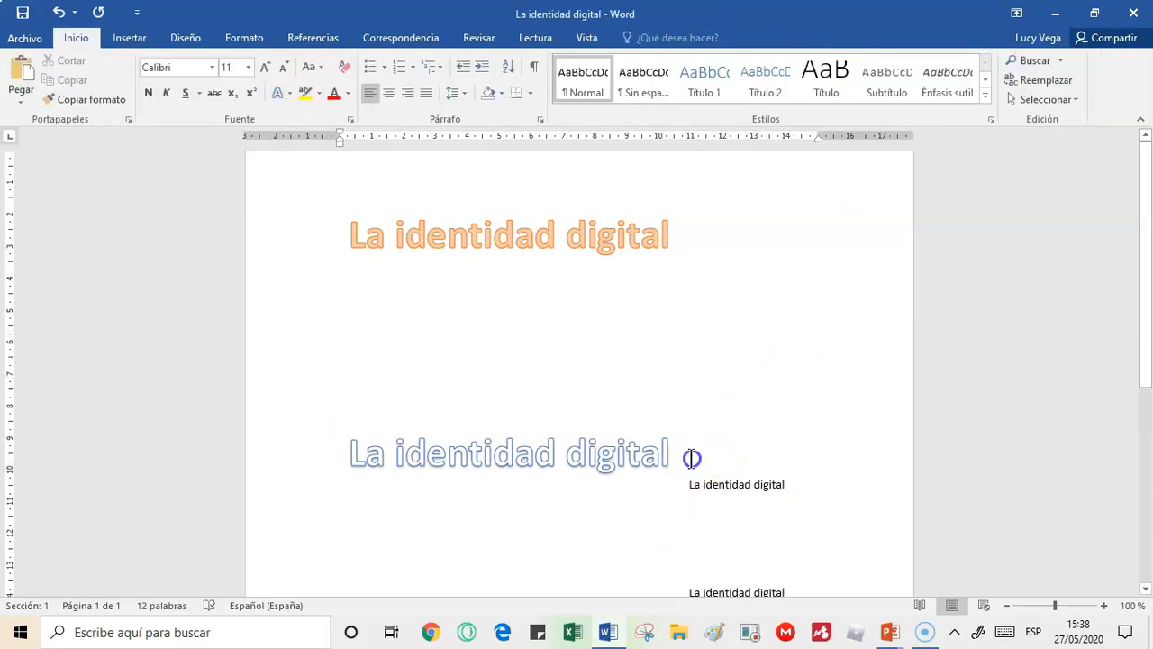
{"action": "left_click", "coordinate": [684, 483]}
{"action": "key", "text": "Return"}
{"action": "key", "text": "Return"}
{"action": "key", "text": "Return"}
{"action": "key", "text": "Return"}
{"action": "key", "text": "Return"}
{"action": "key", "text": "Return"}
{"action": "scroll", "coordinate": [394, 198], "scroll_direction": "up", "scroll_amount": 2}
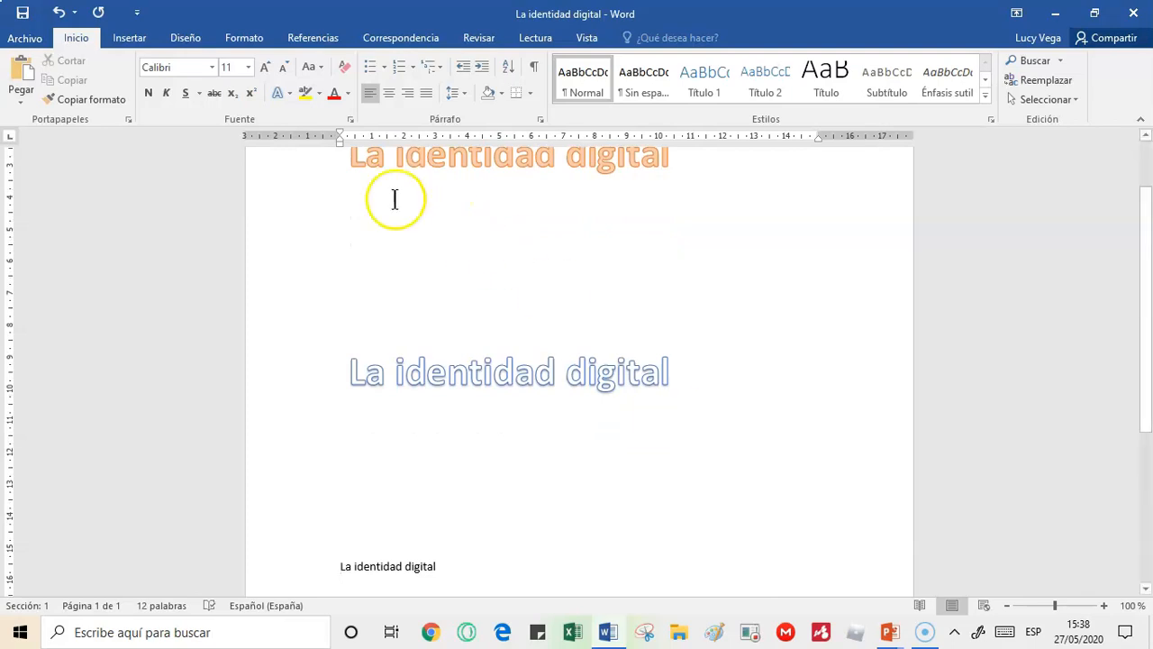
Add more blank lines below the blue-outlined WordArt to free space above the remaining plain lines
{"action": "left_click", "coordinate": [395, 233]}
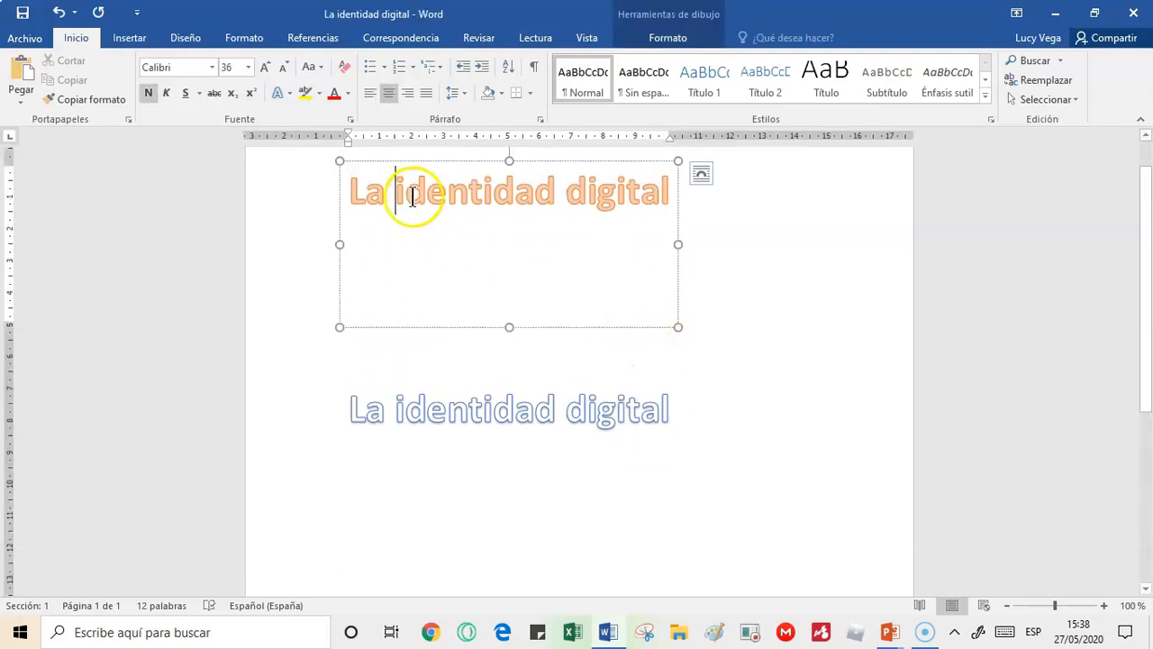
{"action": "left_click", "coordinate": [512, 416]}
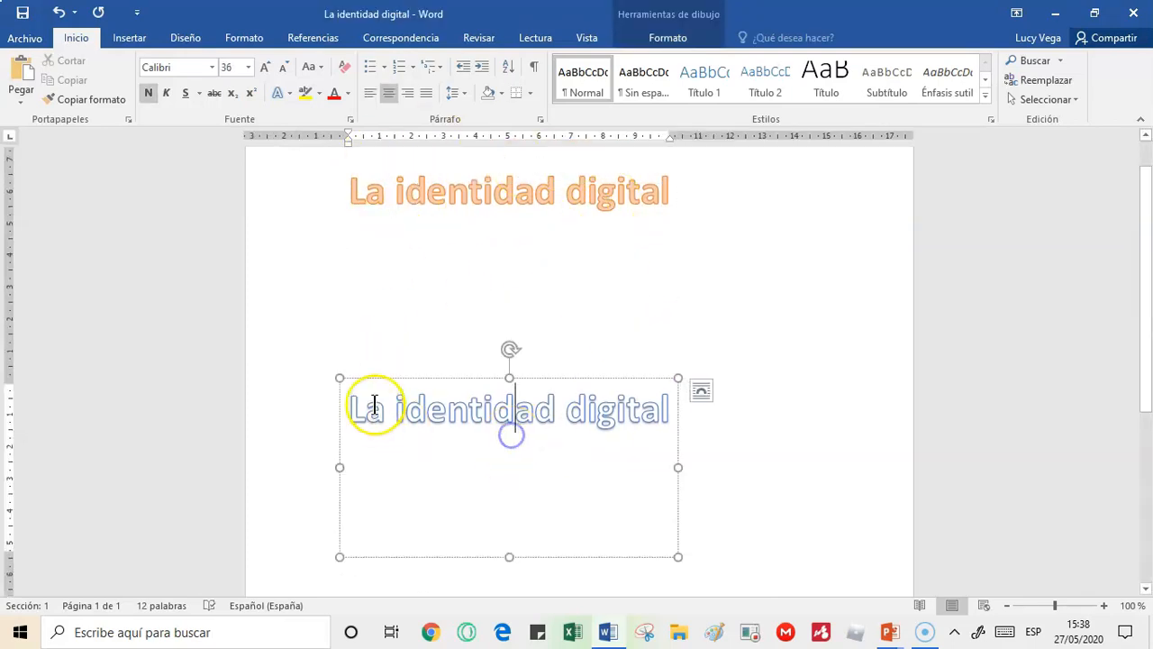
{"action": "scroll", "coordinate": [718, 532], "scroll_direction": "down", "scroll_amount": 3}
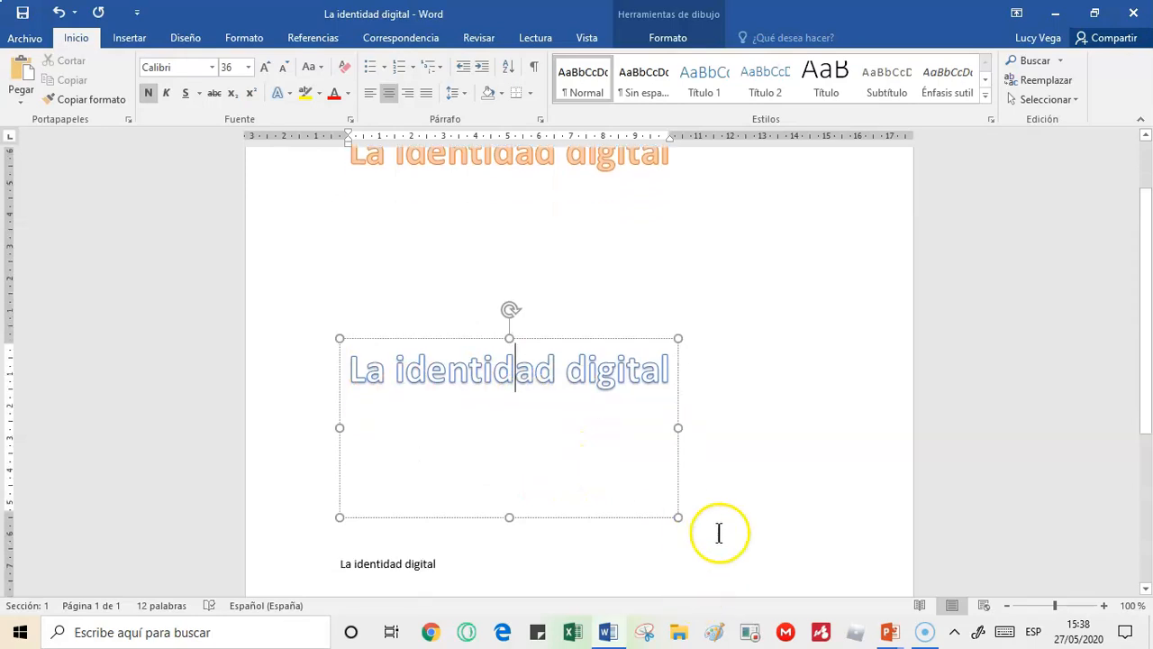
{"action": "left_click", "coordinate": [352, 501]}
{"action": "left_click", "coordinate": [717, 479]}
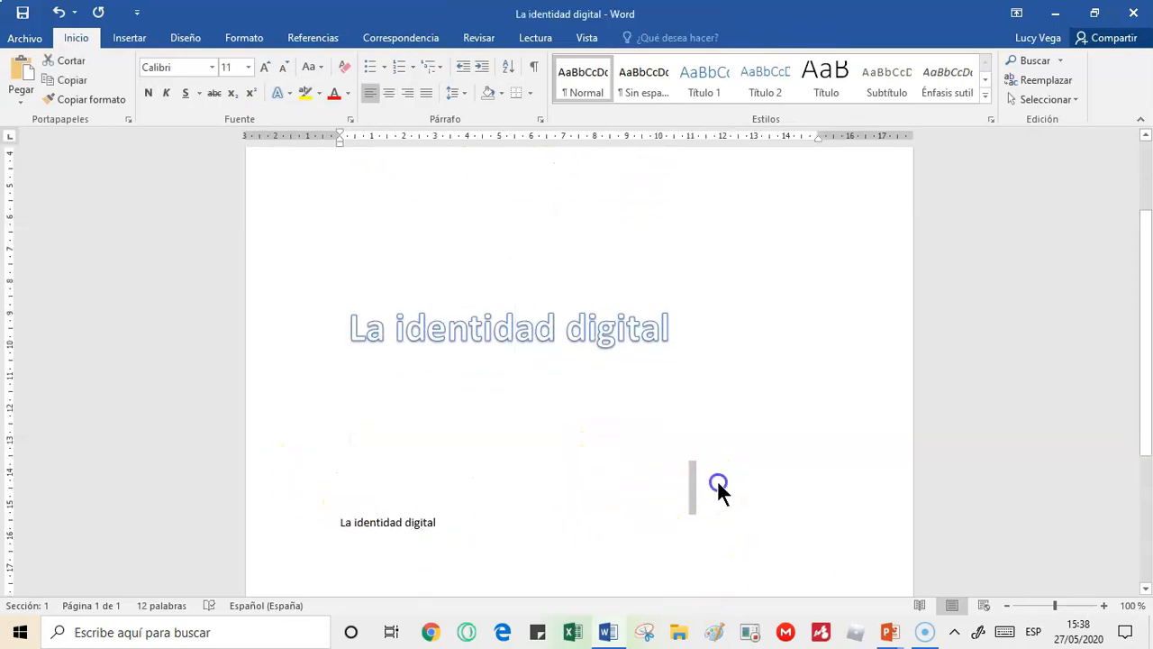
{"action": "key", "text": "Return"}
{"action": "key", "text": "Return"}
{"action": "key", "text": "Return"}
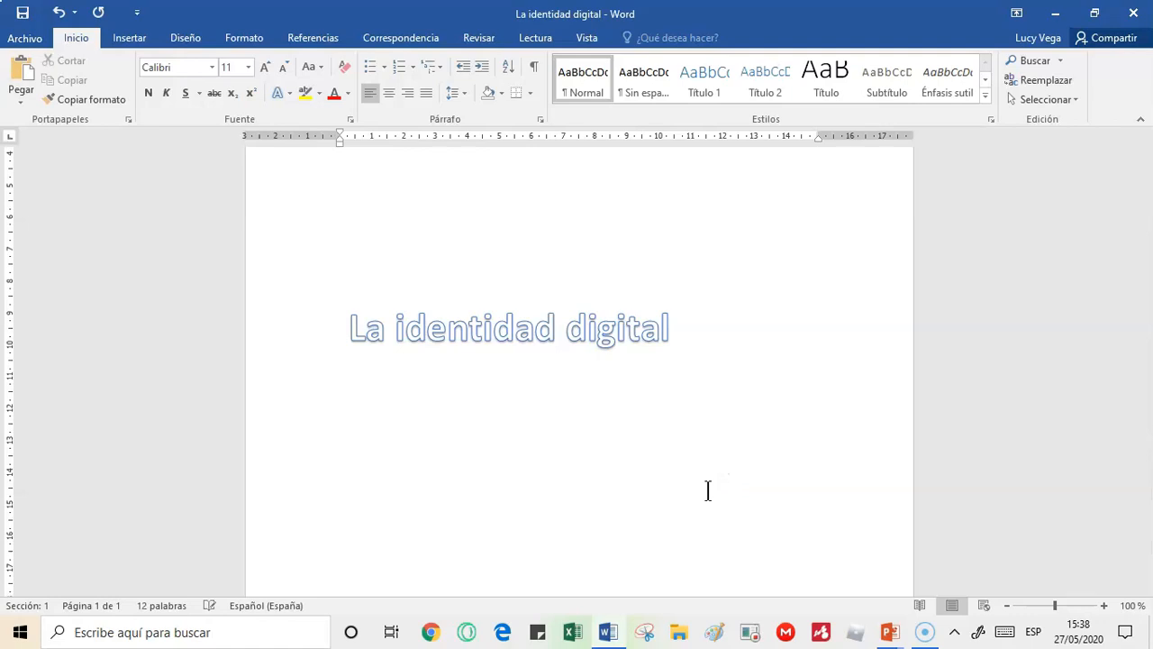
Insert an empty WordArt box in the solid blue shadowed style and move it up and right, clear of the plain lines
{"action": "left_click", "coordinate": [129, 38]}
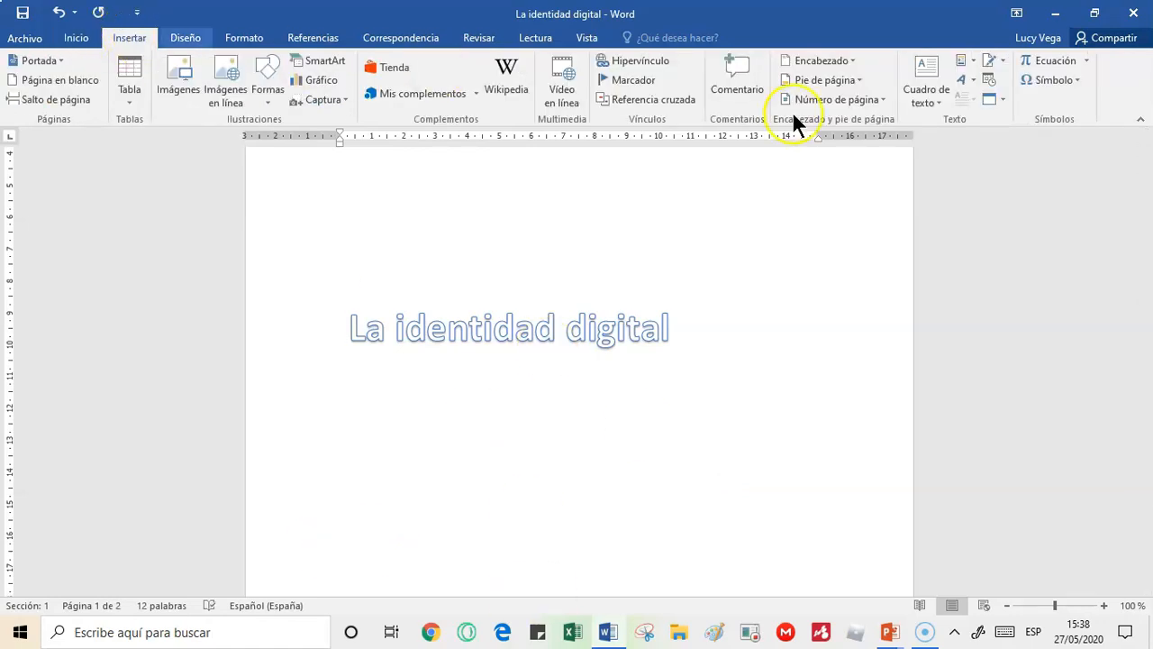
{"action": "left_click", "coordinate": [971, 78]}
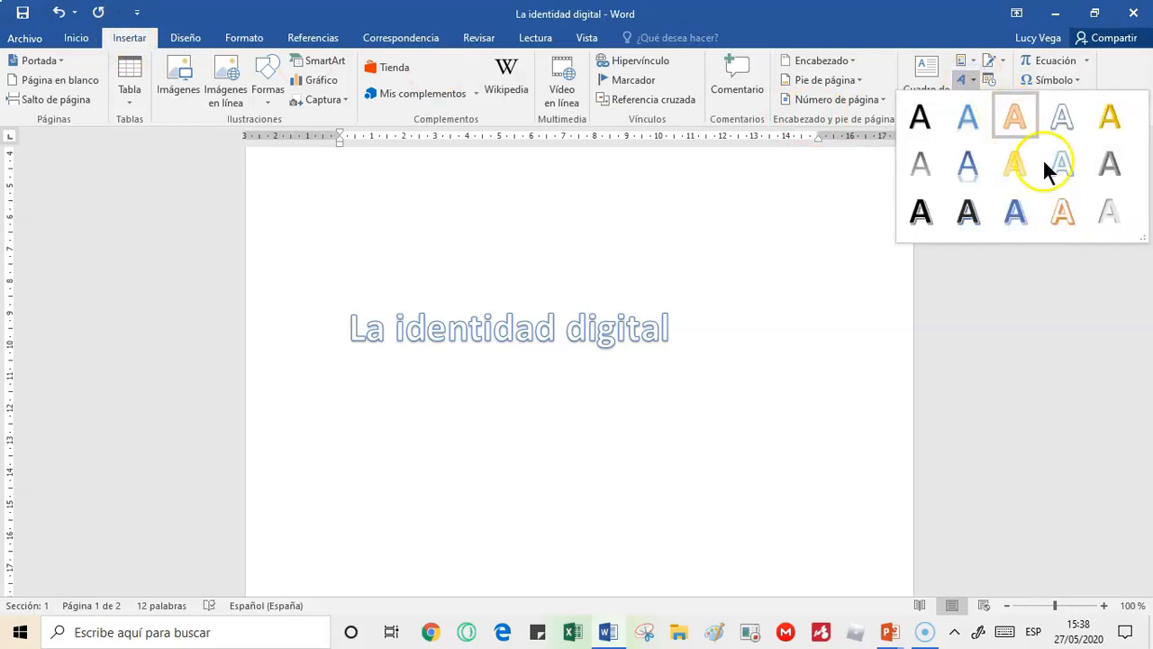
{"action": "left_click", "coordinate": [1018, 216]}
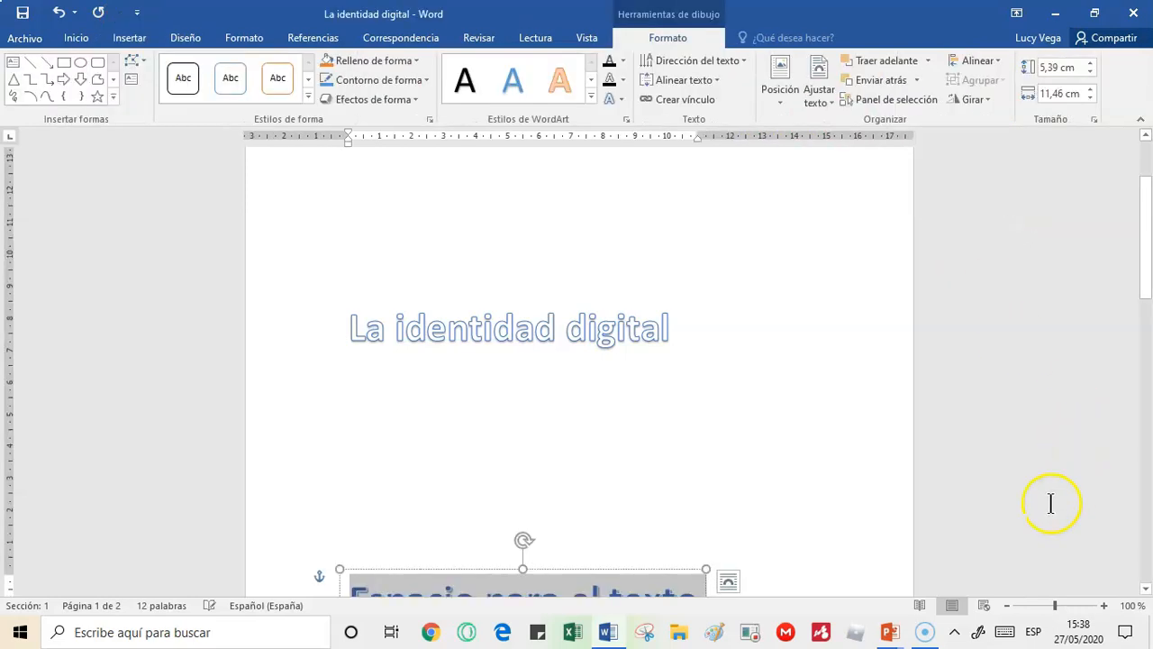
{"action": "scroll", "coordinate": [744, 496], "scroll_direction": "down", "scroll_amount": 4}
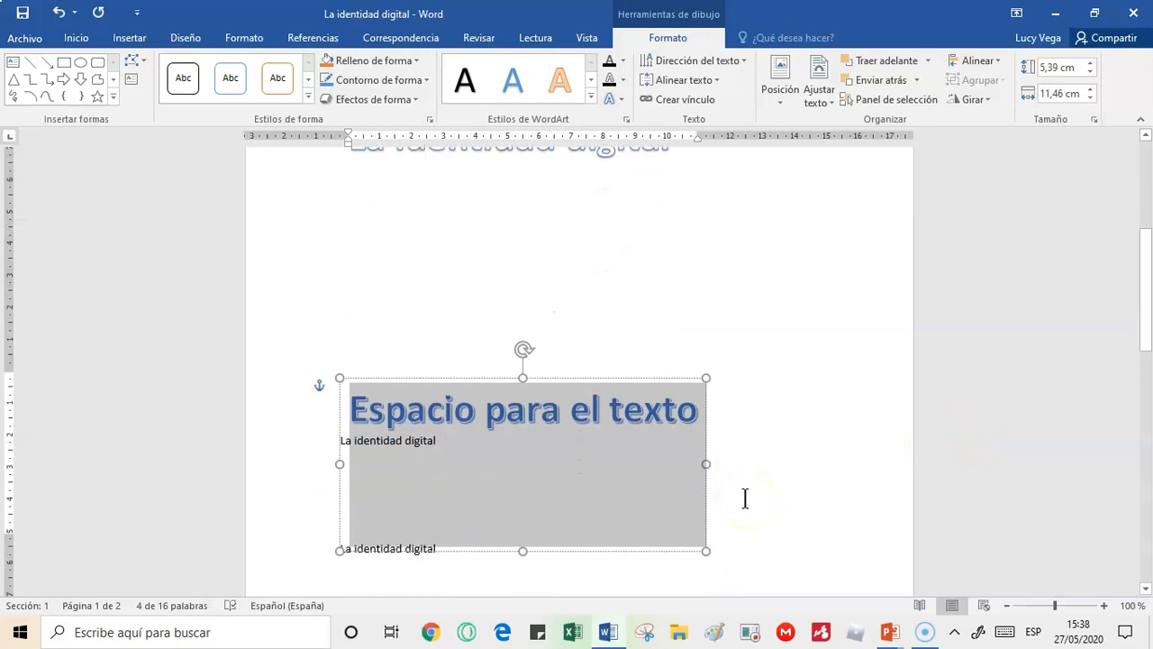
{"action": "left_click_drag", "start_coordinate": [486, 367], "coordinate": [663, 282]}
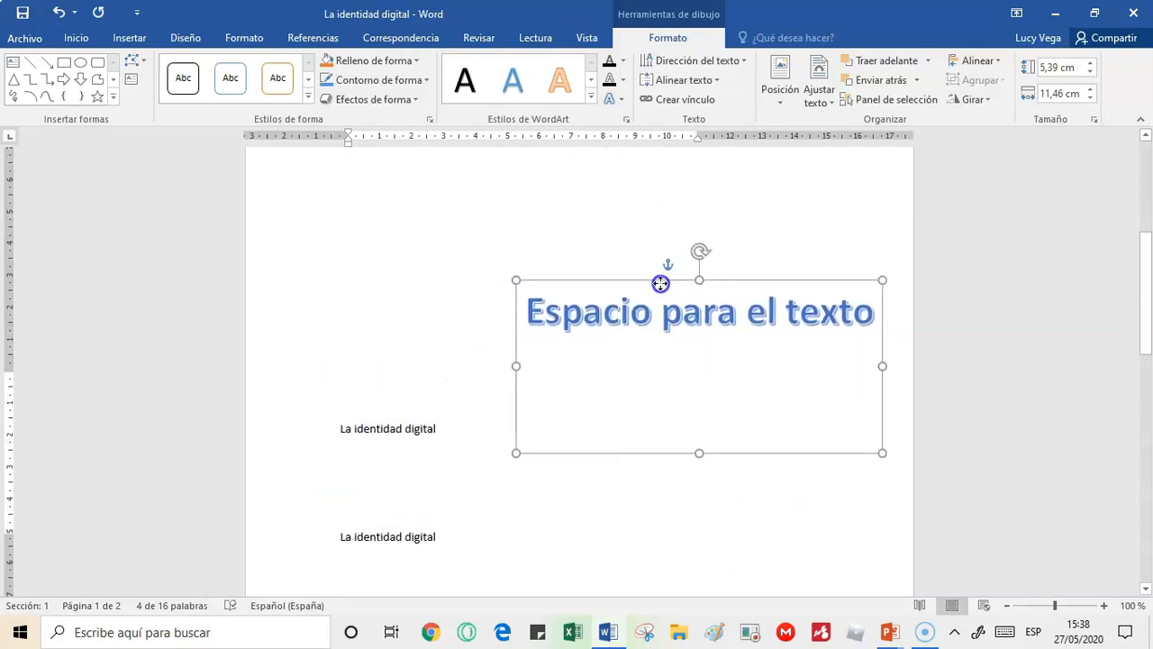
Replace the placeholder text of the new blue WordArt with "Básico"
{"action": "left_click", "coordinate": [652, 339]}
{"action": "left_click", "coordinate": [651, 340]}
{"action": "left_click_drag", "start_coordinate": [513, 324], "coordinate": [863, 342]}
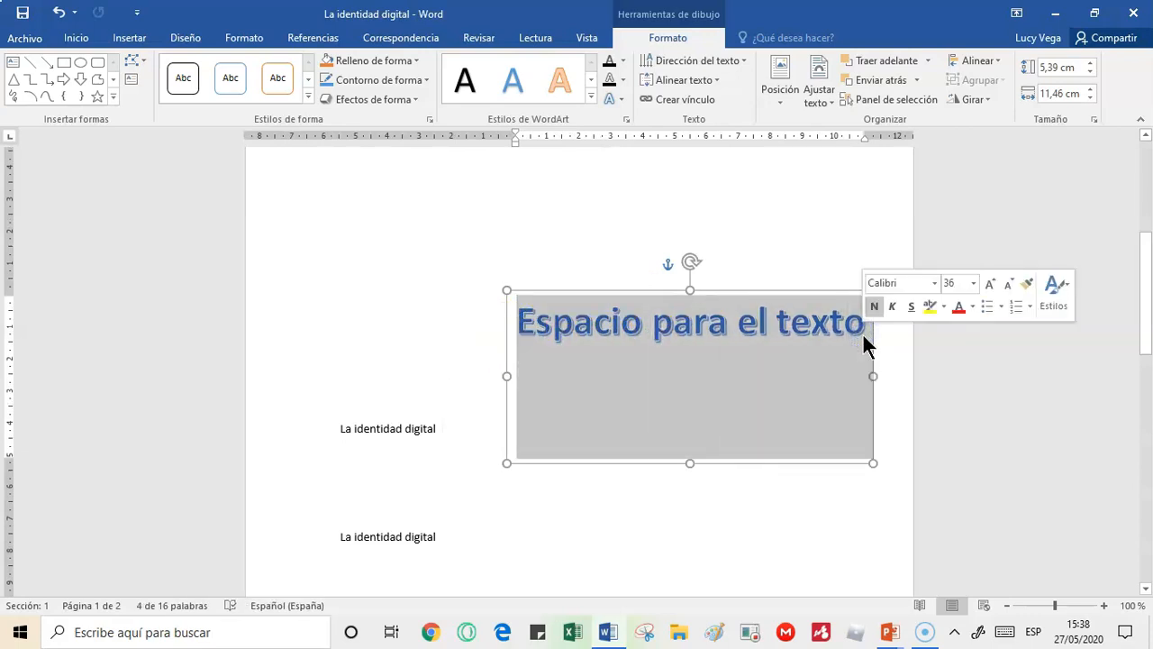
{"action": "type", "text": "b"}
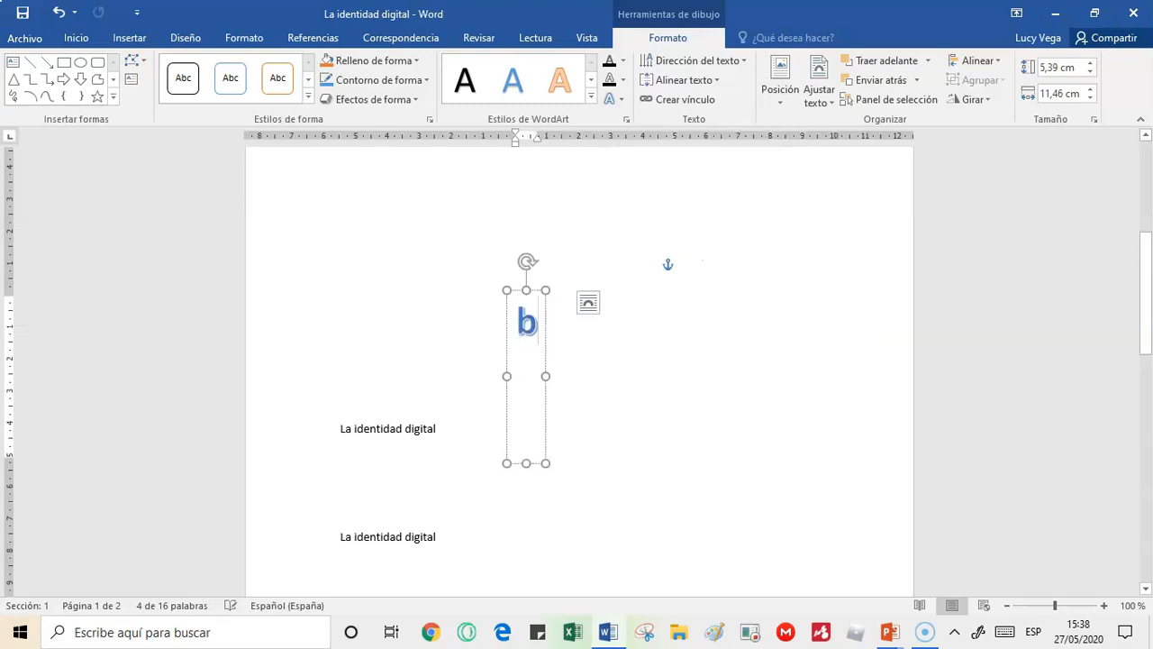
{"action": "type", "text": "asic"}
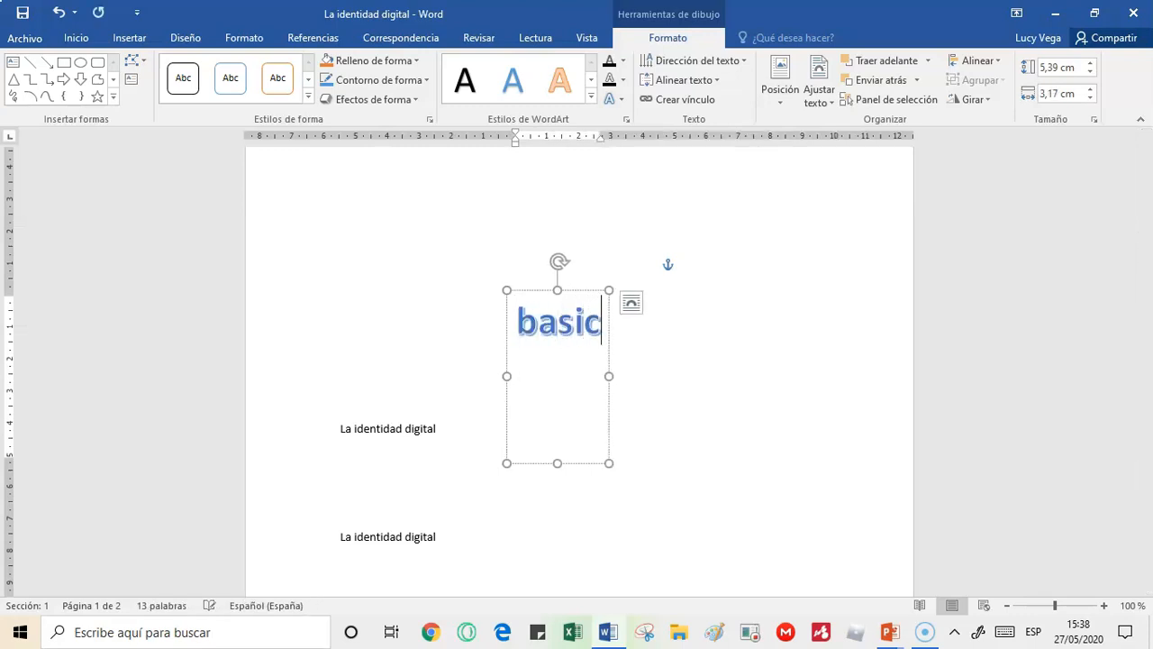
{"action": "type", "text": "o"}
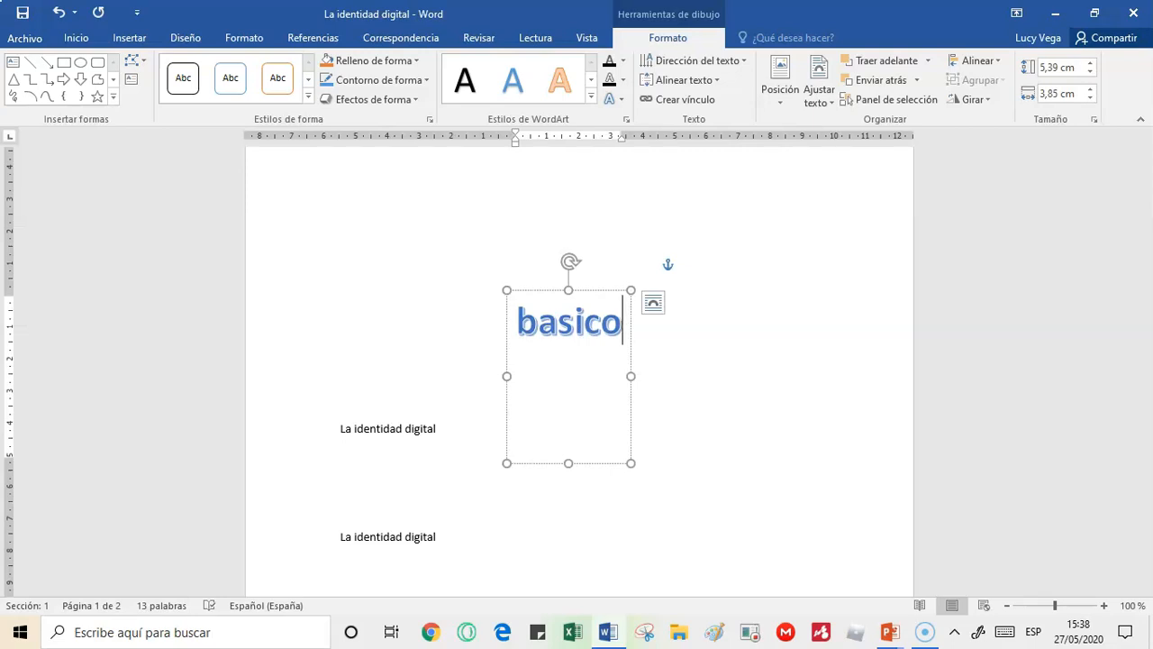
{"action": "key", "text": "Return"}
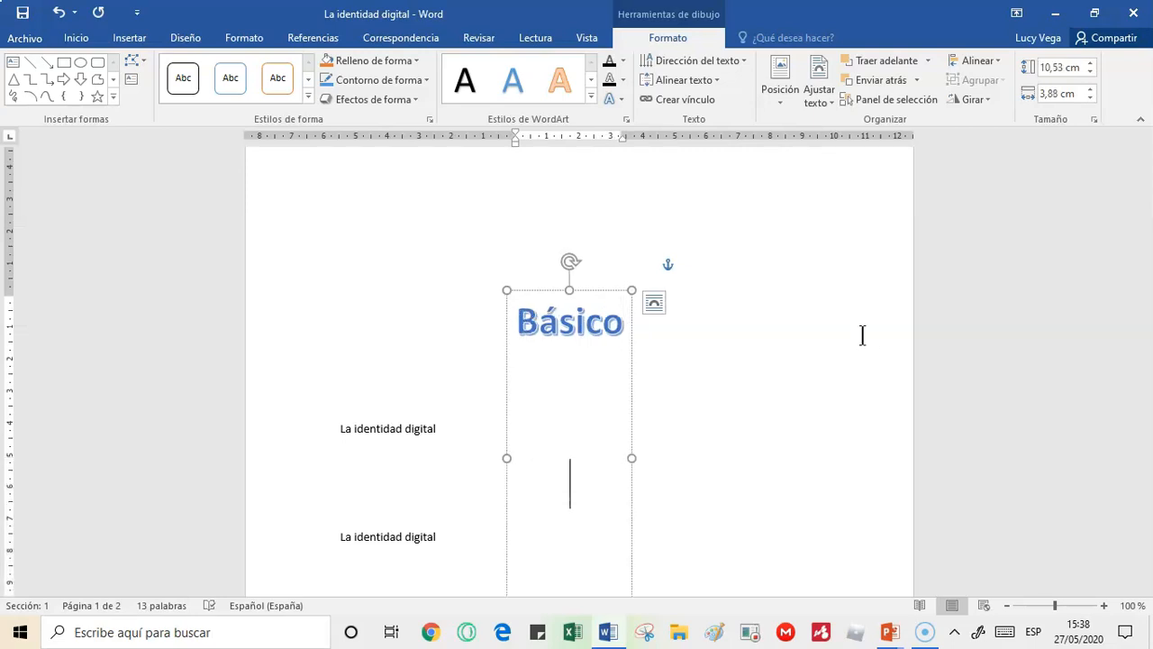
{"action": "key", "text": "BackSpace"}
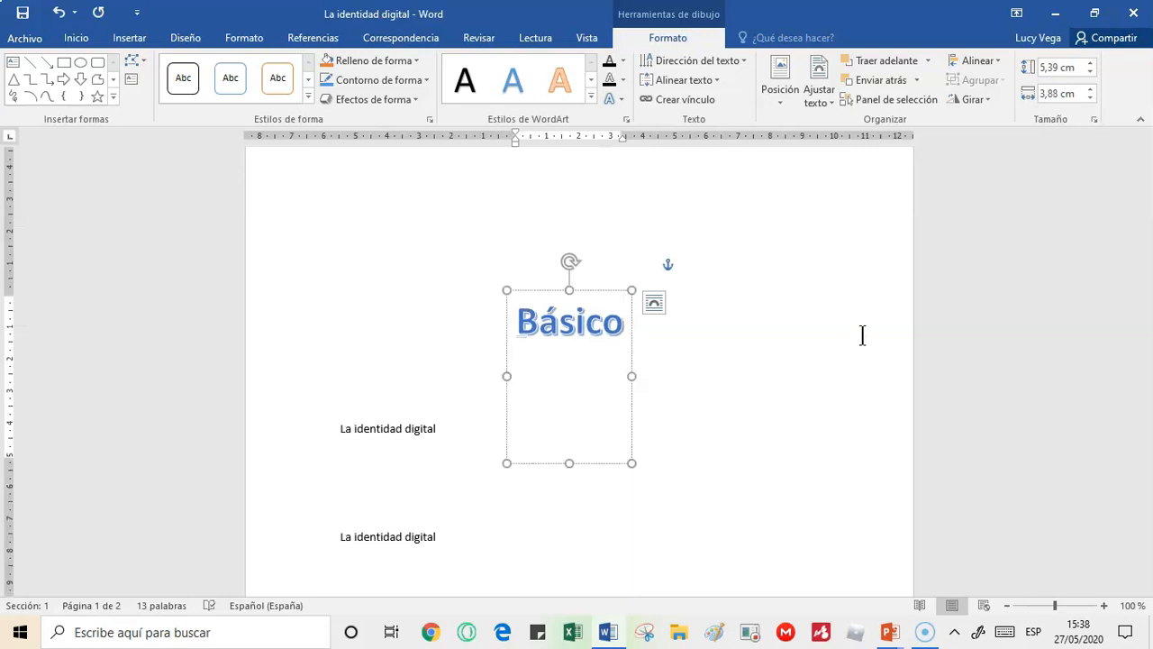
{"action": "left_click", "coordinate": [850, 358]}
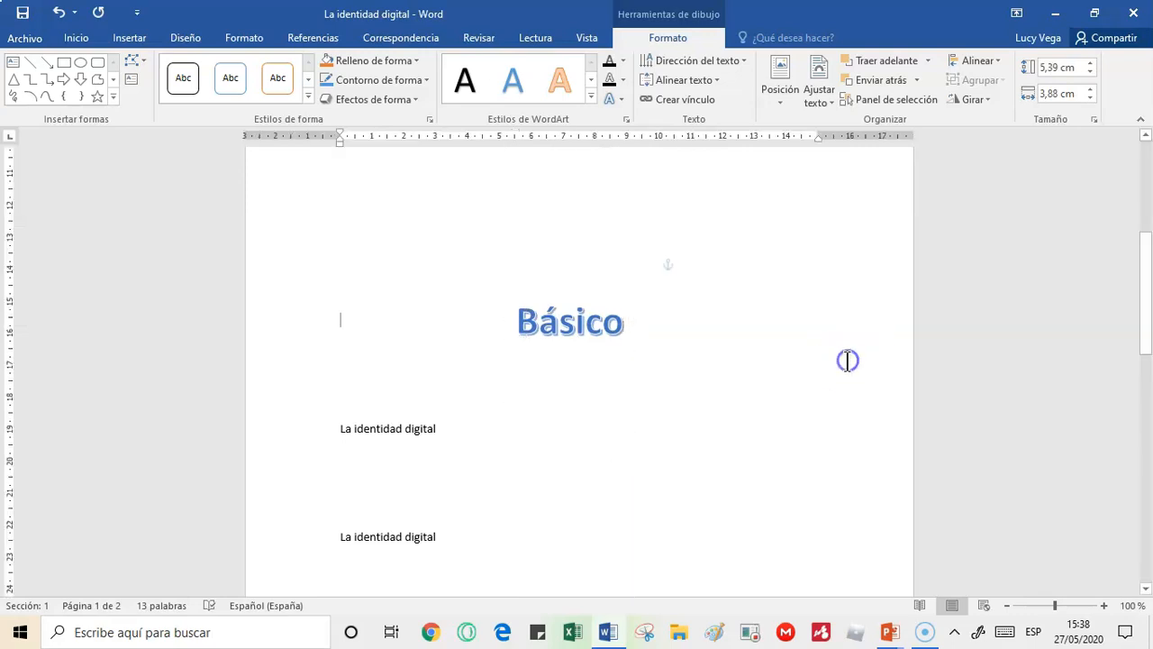
{"action": "left_click", "coordinate": [567, 320]}
{"action": "left_click_drag", "start_coordinate": [1145, 348], "coordinate": [1149, 262]}
{"action": "left_click", "coordinate": [489, 205]}
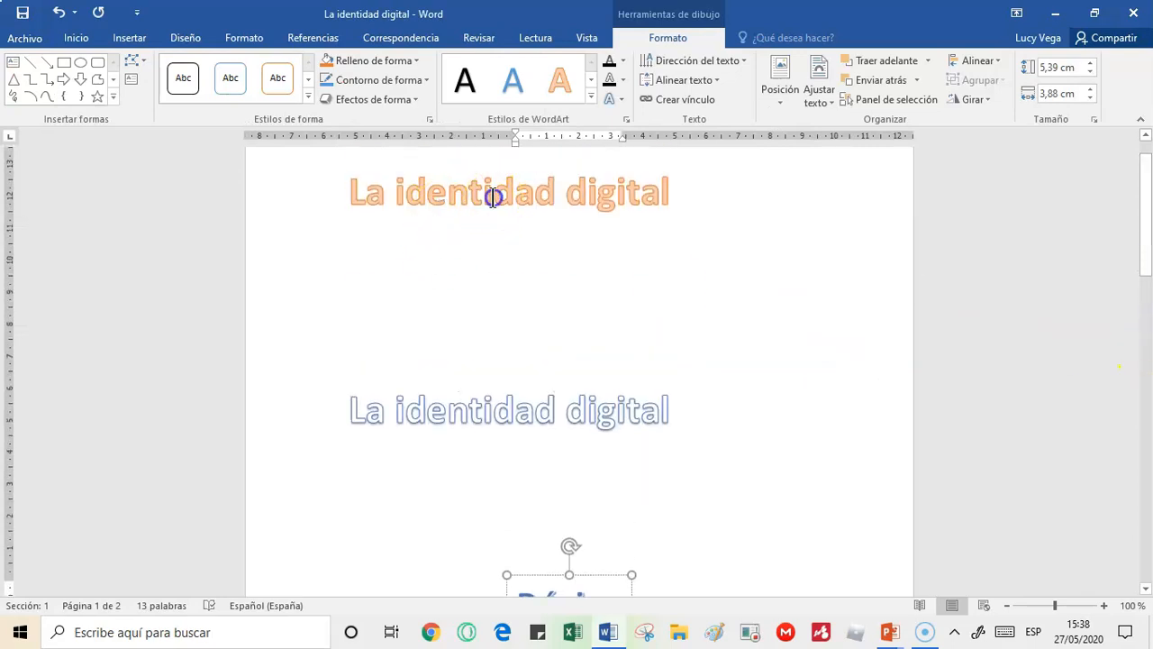
{"action": "scroll", "coordinate": [558, 504], "scroll_direction": "down", "scroll_amount": 1}
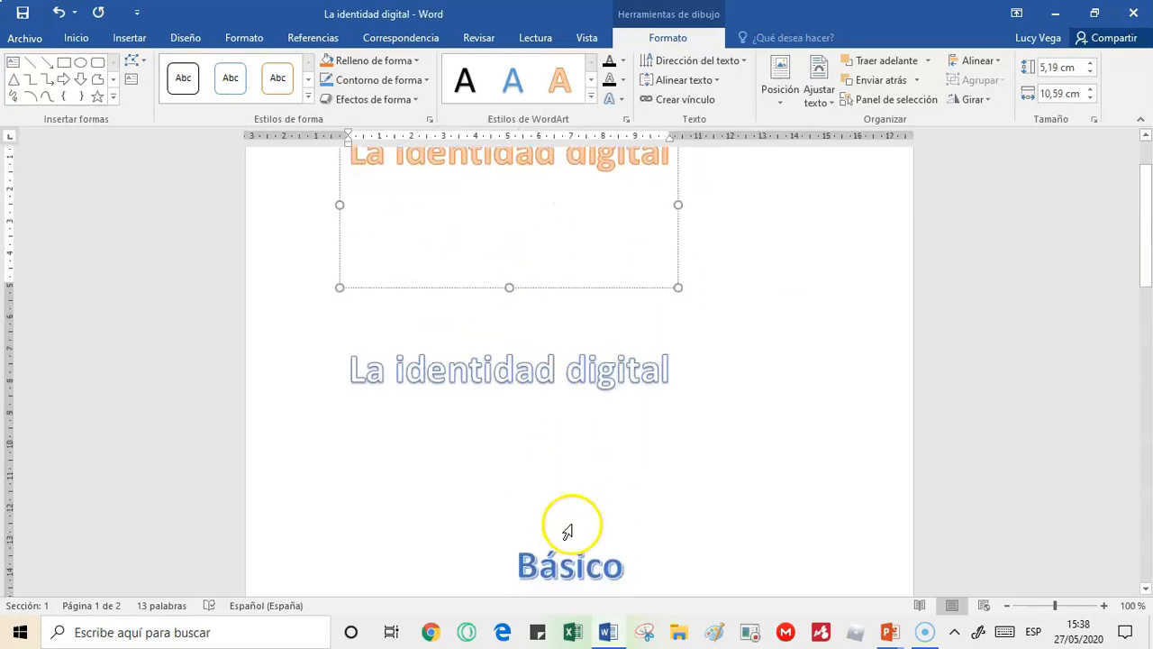
Change the "Básico" WordArt to the gray engraved-looking style, the last one in the WordArt style gallery
{"action": "left_click", "coordinate": [628, 565]}
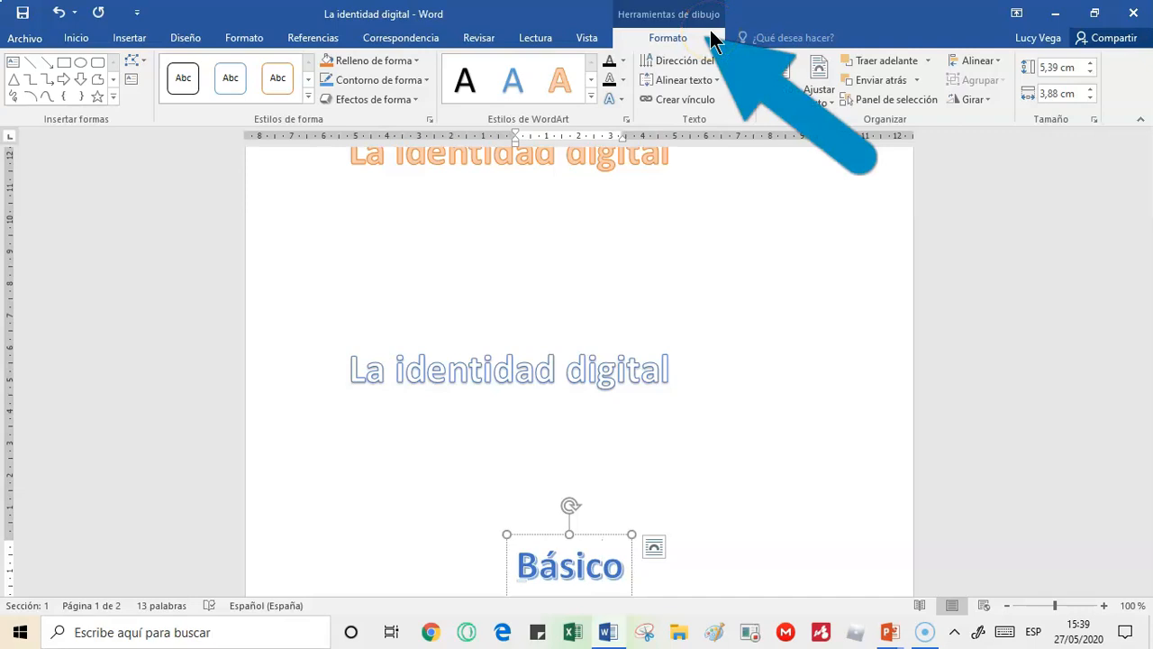
{"action": "left_click", "coordinate": [655, 41]}
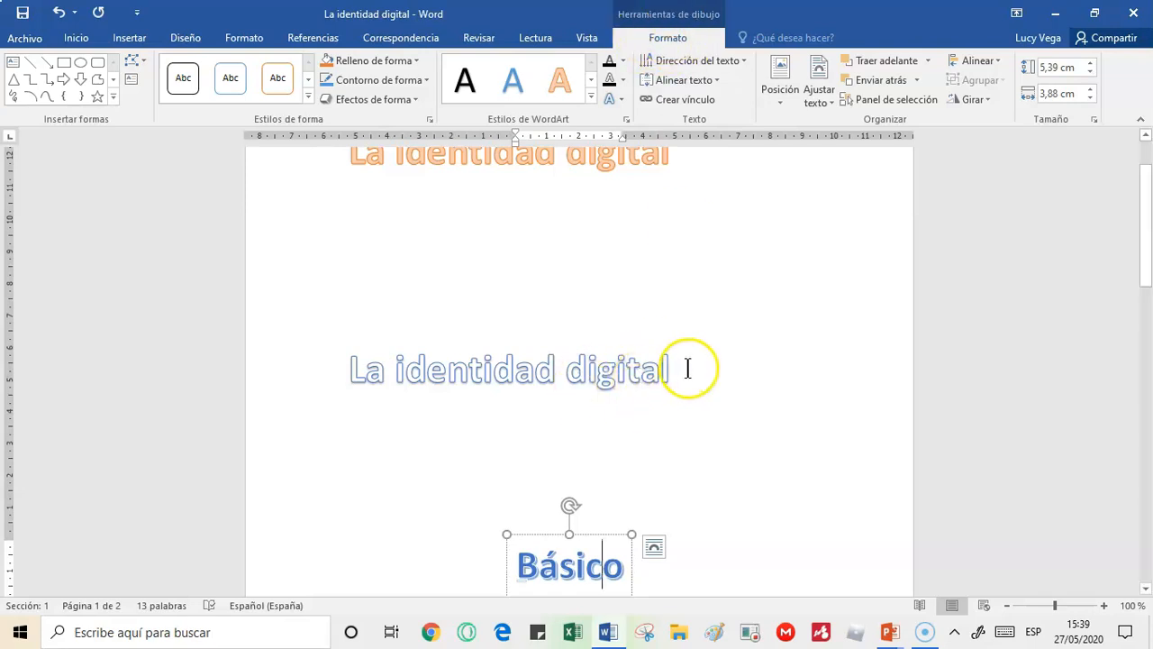
{"action": "left_click_drag", "start_coordinate": [621, 565], "coordinate": [514, 563]}
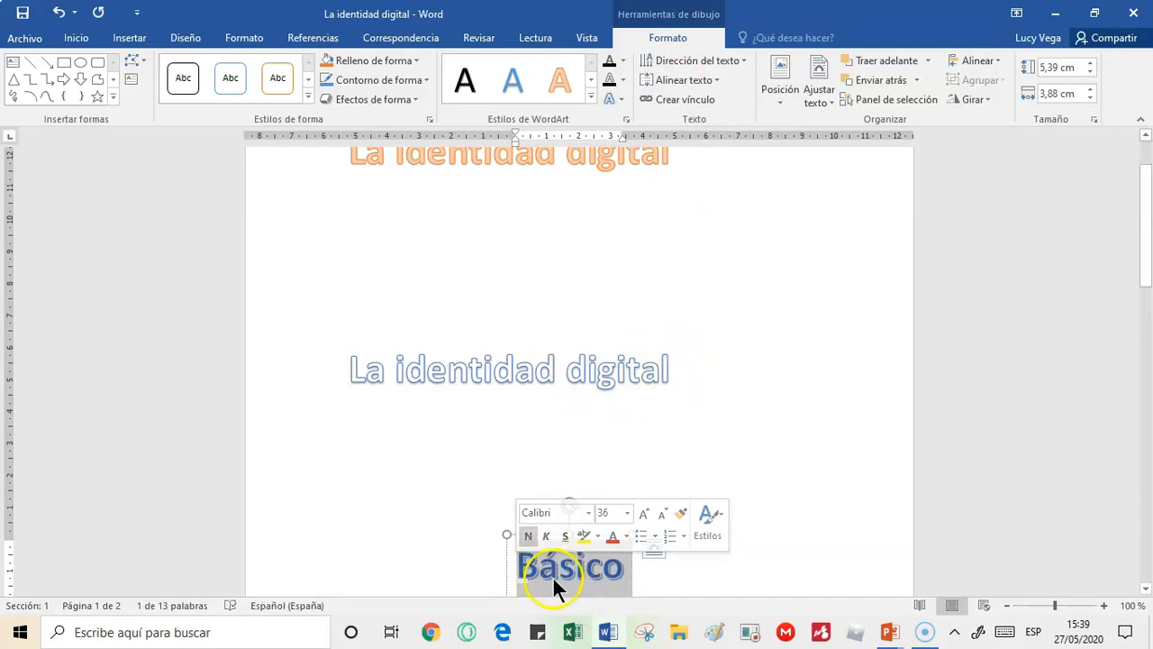
{"action": "left_click", "coordinate": [592, 97]}
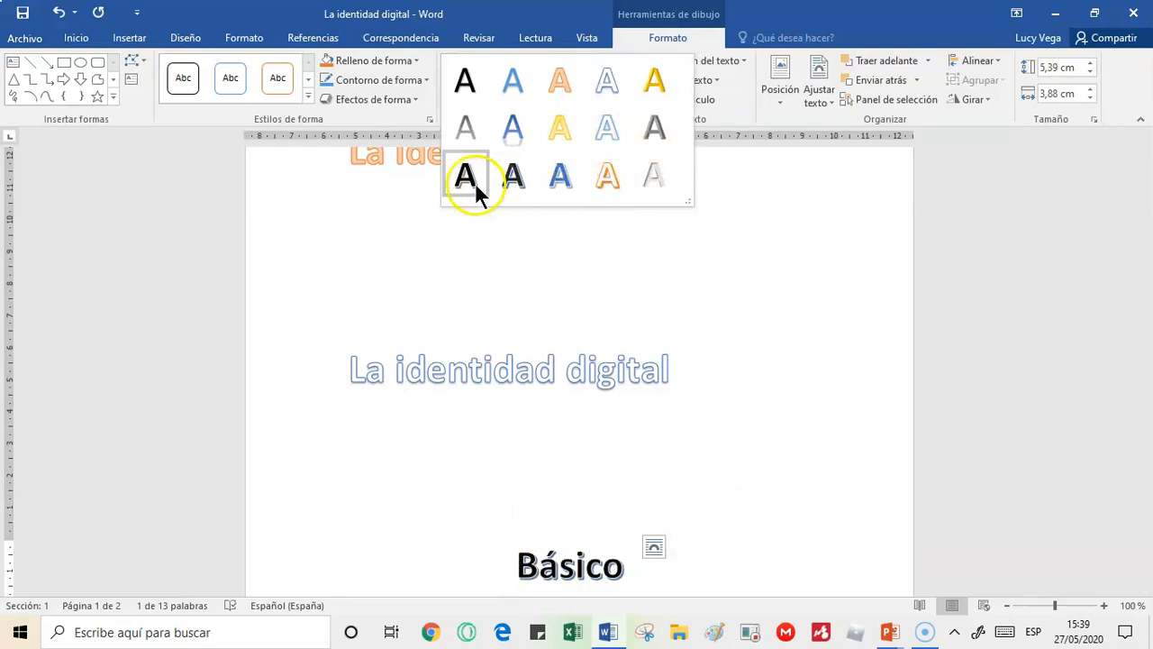
{"action": "left_click", "coordinate": [663, 177]}
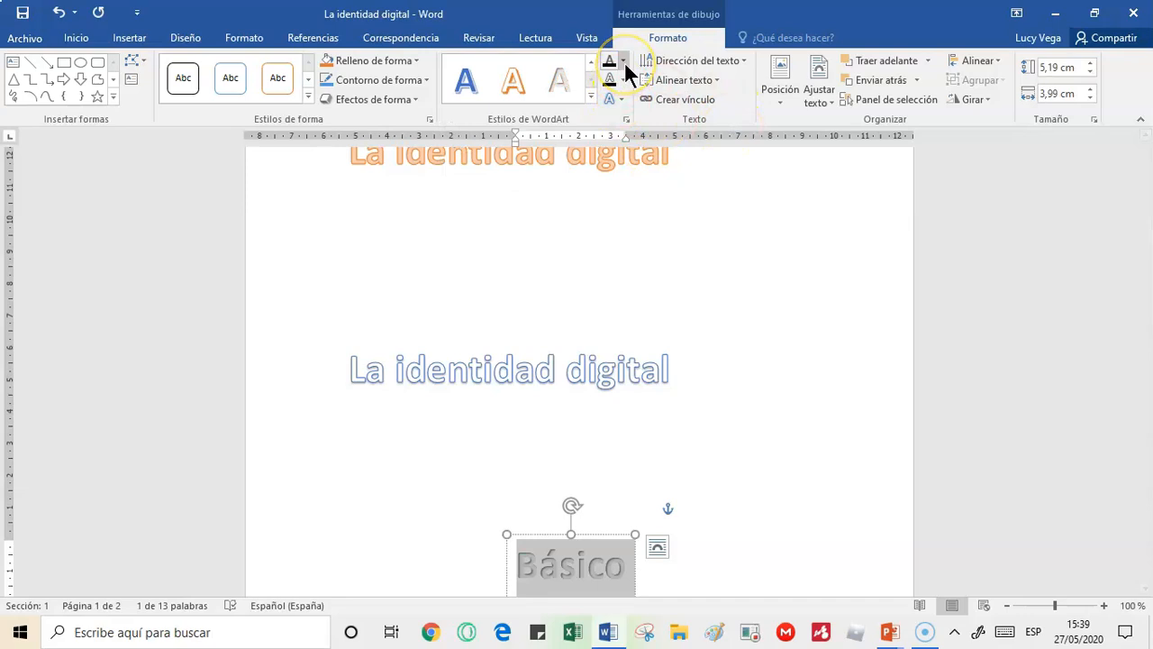
{"action": "left_click", "coordinate": [623, 63]}
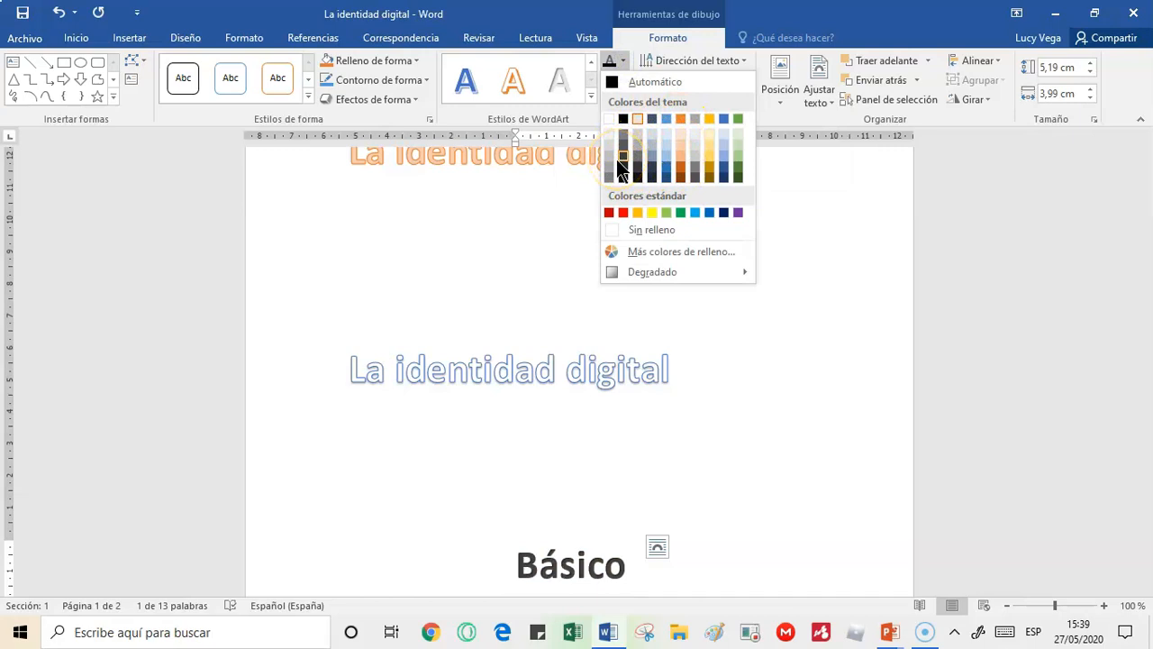
{"action": "left_click", "coordinate": [802, 203]}
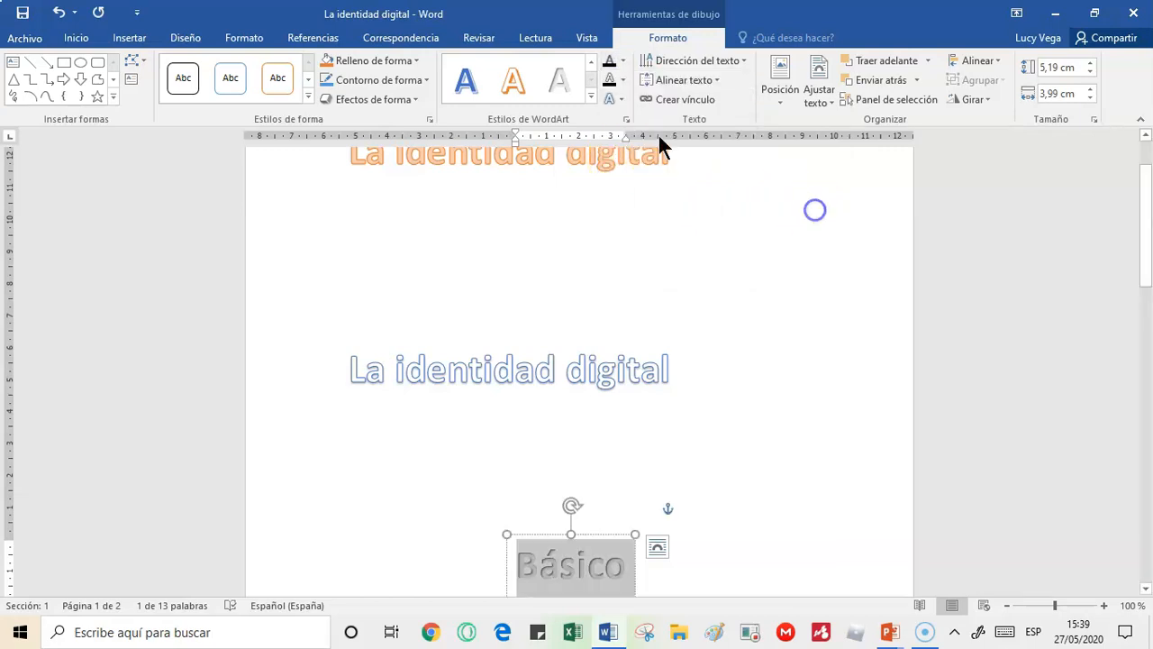
{"action": "left_click", "coordinate": [626, 76]}
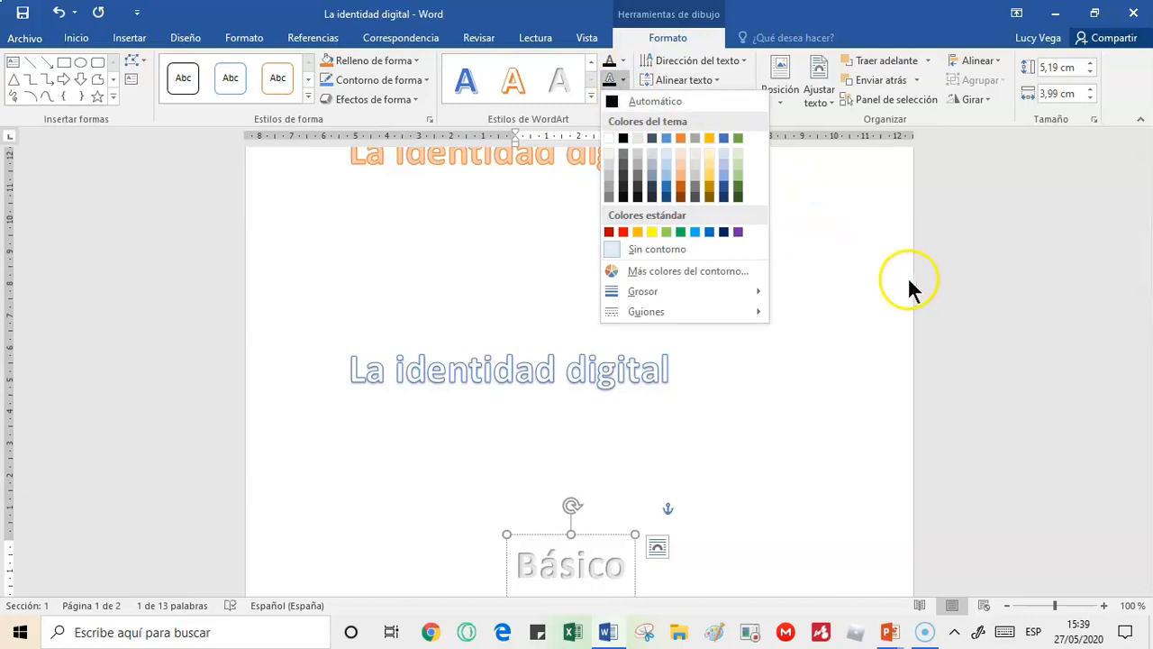
{"action": "left_click", "coordinate": [876, 279]}
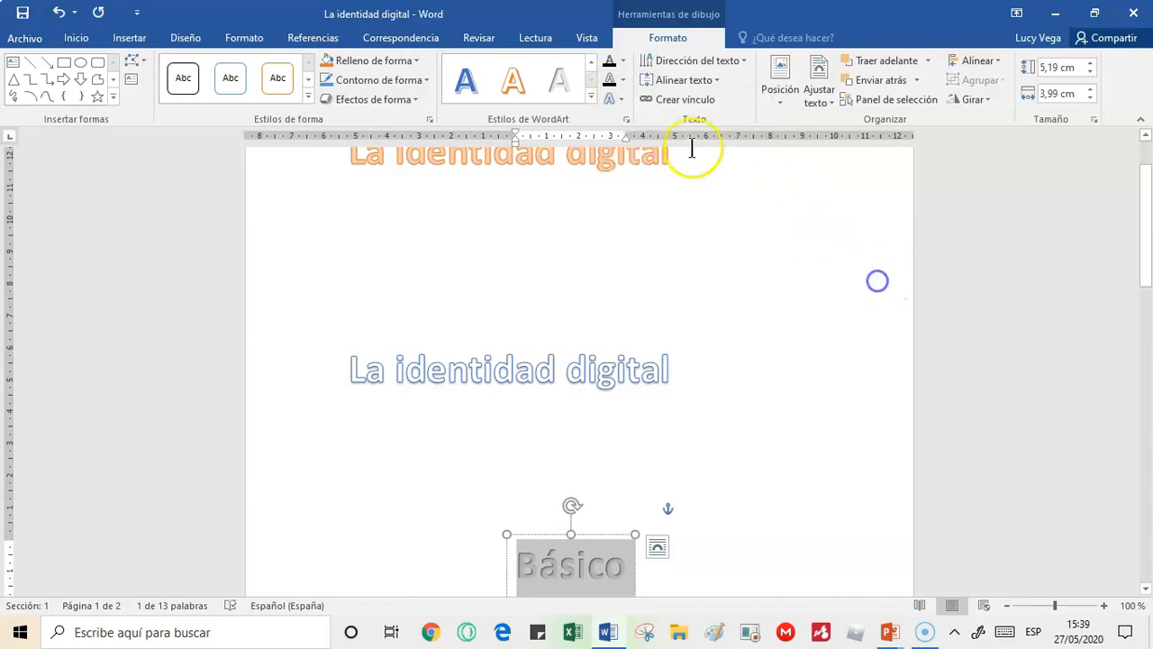
Change the text outline of the "Básico" WordArt to a theme orange shade and deselect it
{"action": "left_click", "coordinate": [617, 85]}
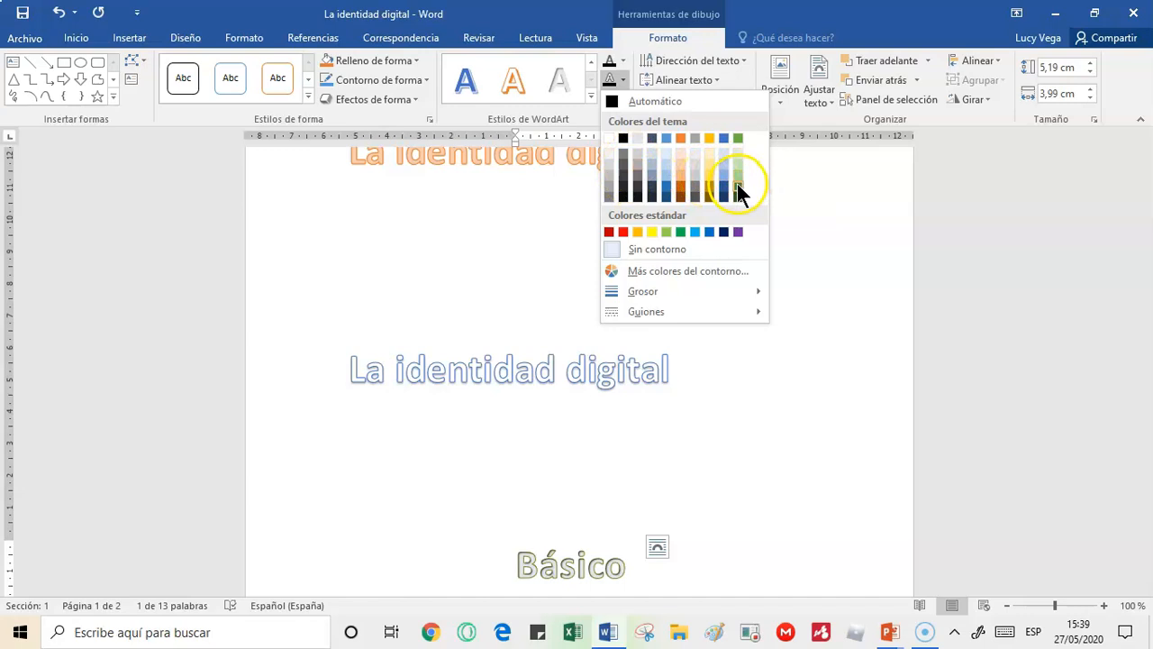
{"action": "left_click", "coordinate": [683, 178]}
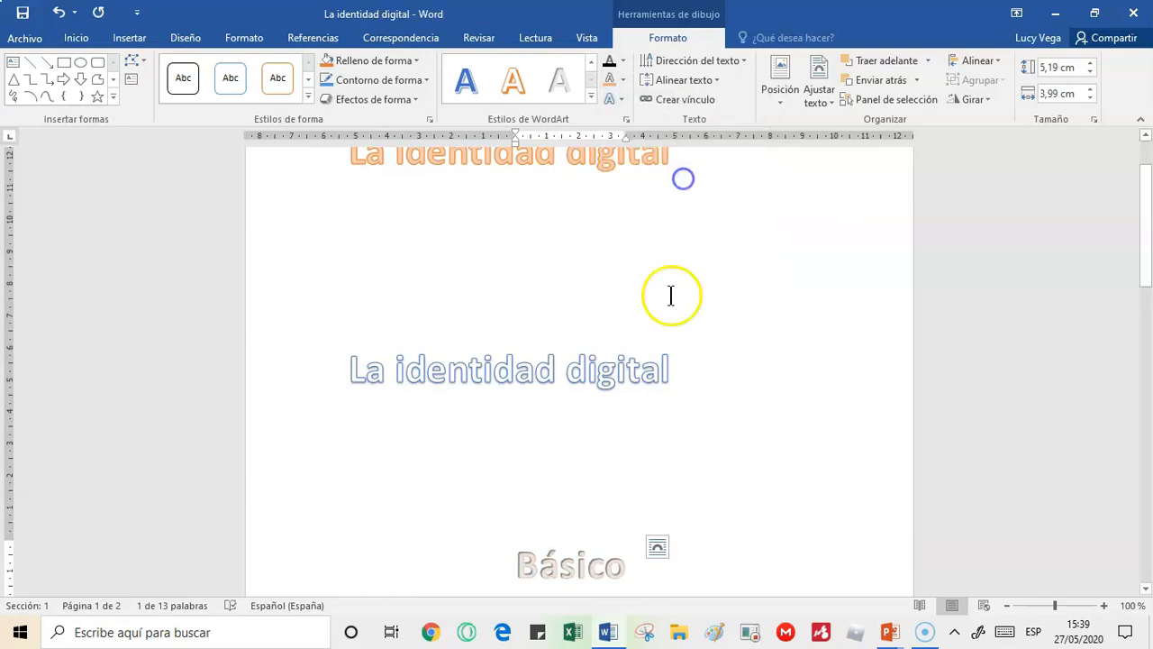
{"action": "left_click", "coordinate": [724, 526]}
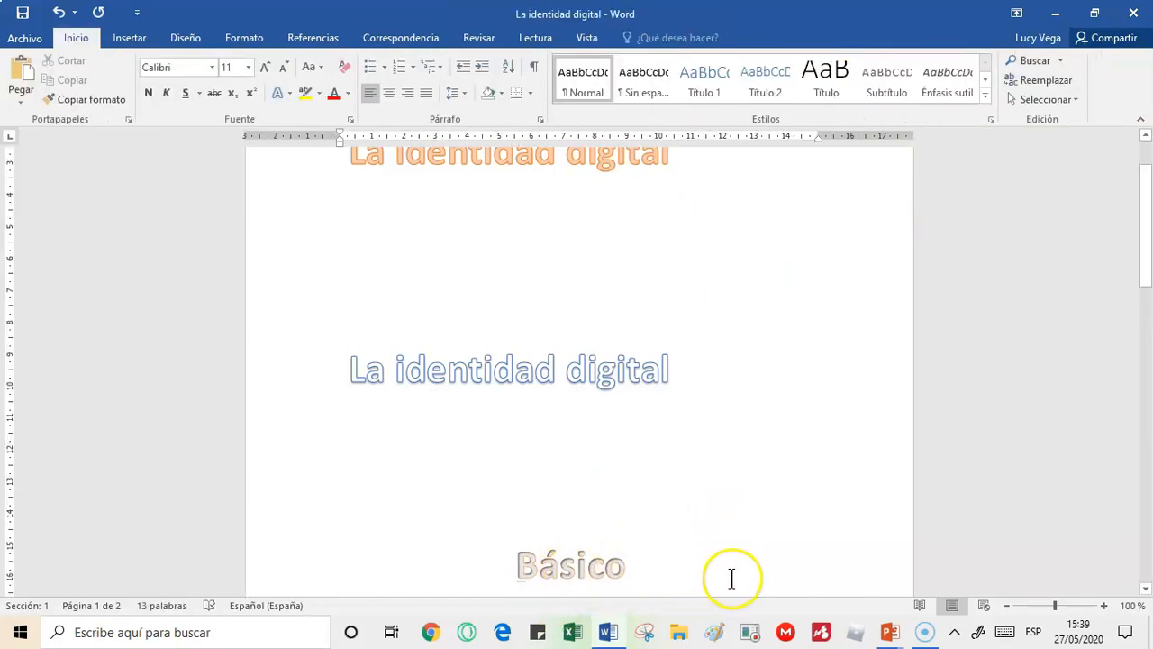
Apply an exterior shadow cast toward the left to the whole blue-outlined "La identidad digital" WordArt text
{"action": "left_click", "coordinate": [1104, 605]}
{"action": "left_click", "coordinate": [1104, 605]}
{"action": "left_click", "coordinate": [1105, 605]}
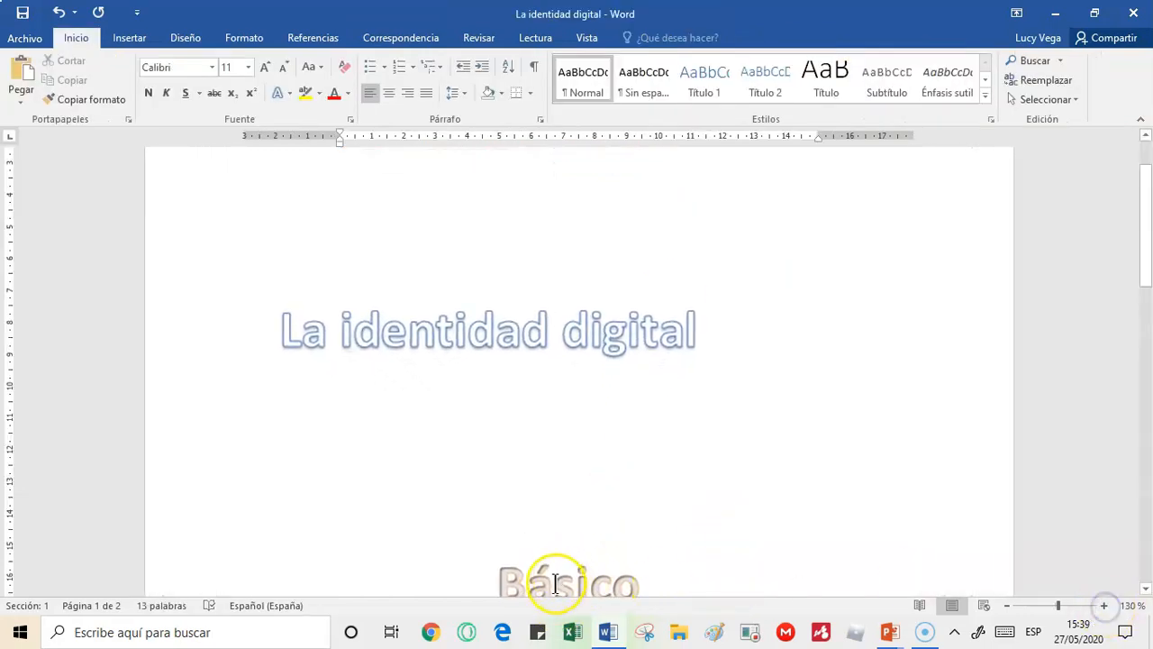
{"action": "scroll", "coordinate": [718, 519], "scroll_direction": "down", "scroll_amount": 3}
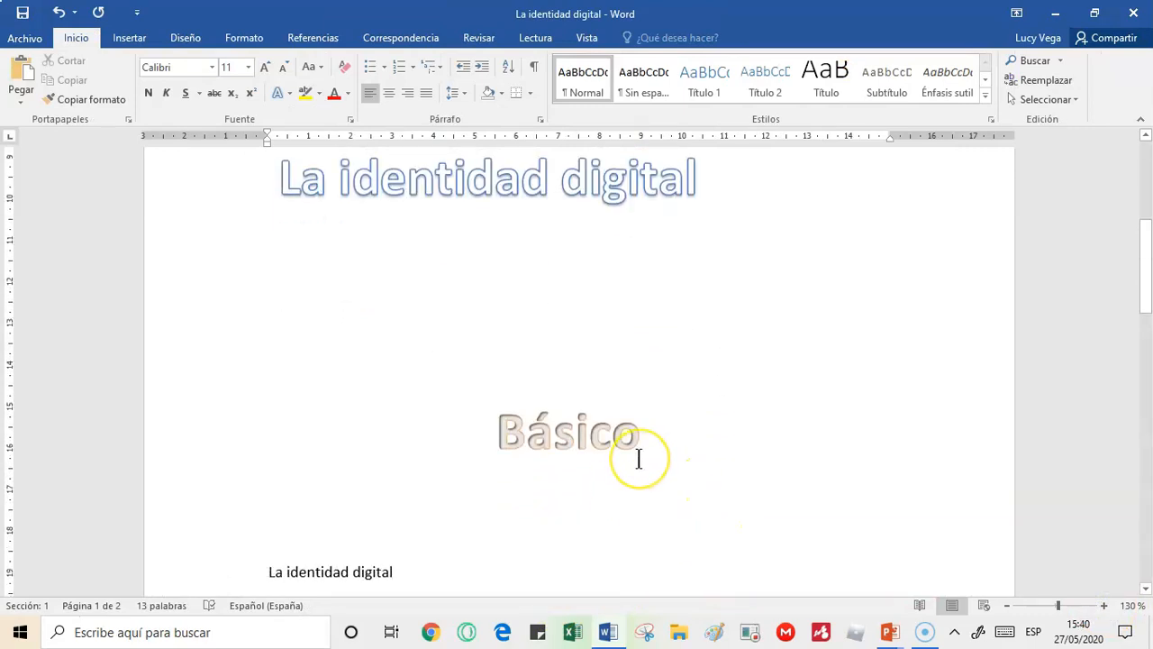
{"action": "left_click_drag", "start_coordinate": [700, 186], "coordinate": [298, 186]}
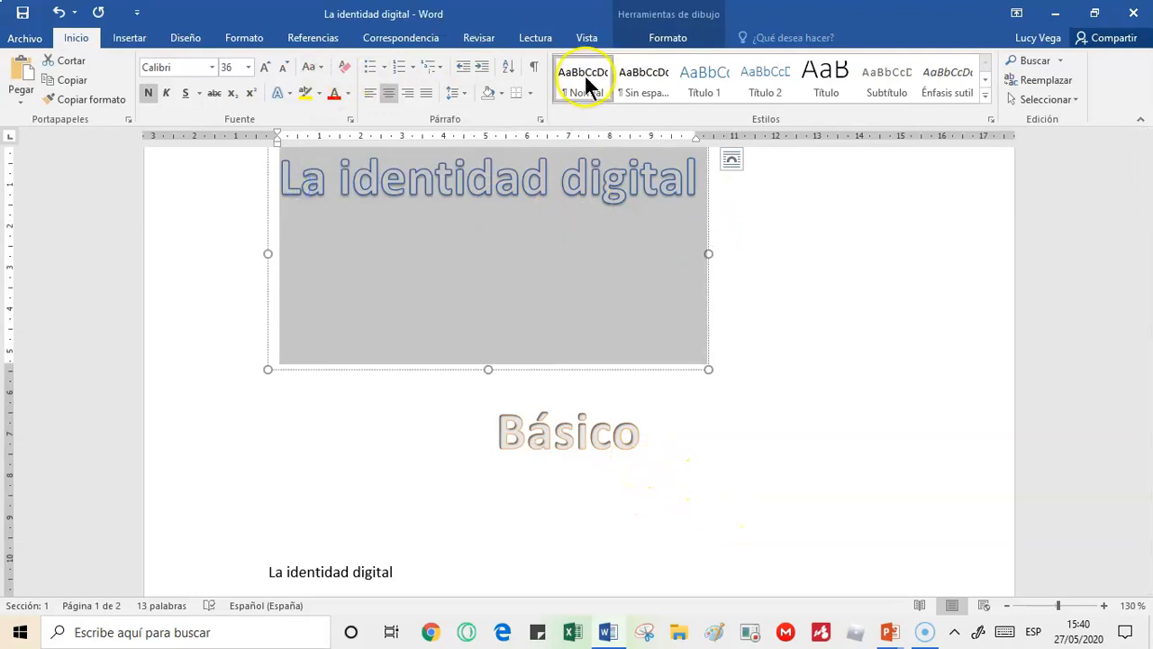
{"action": "left_click", "coordinate": [694, 38]}
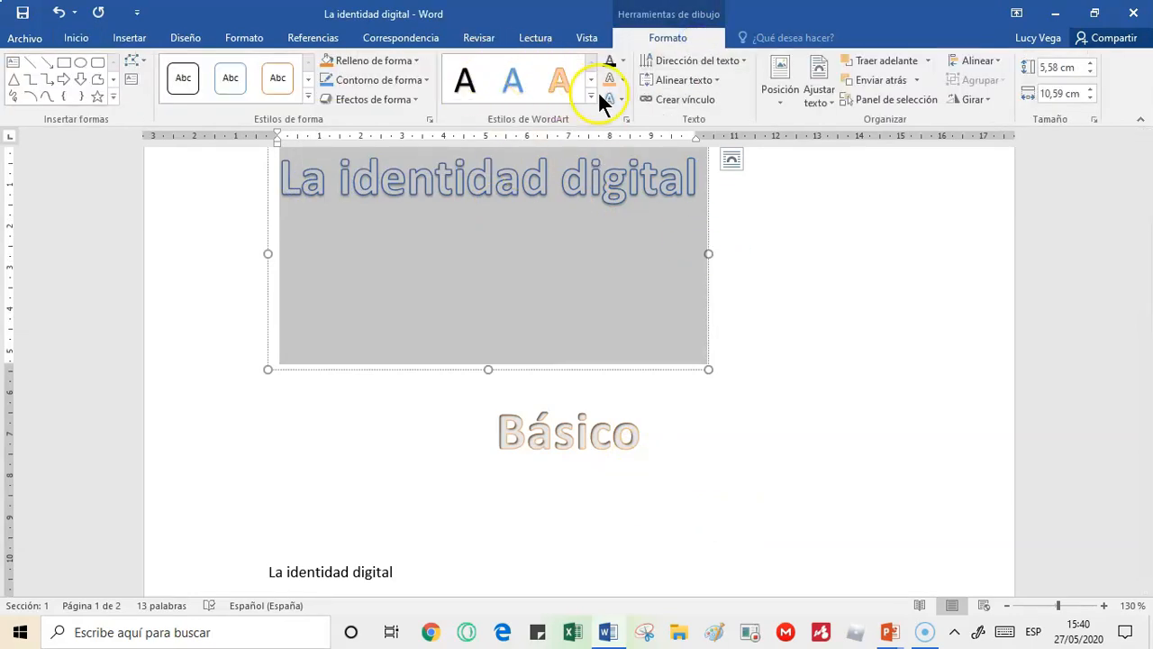
{"action": "left_click", "coordinate": [623, 99]}
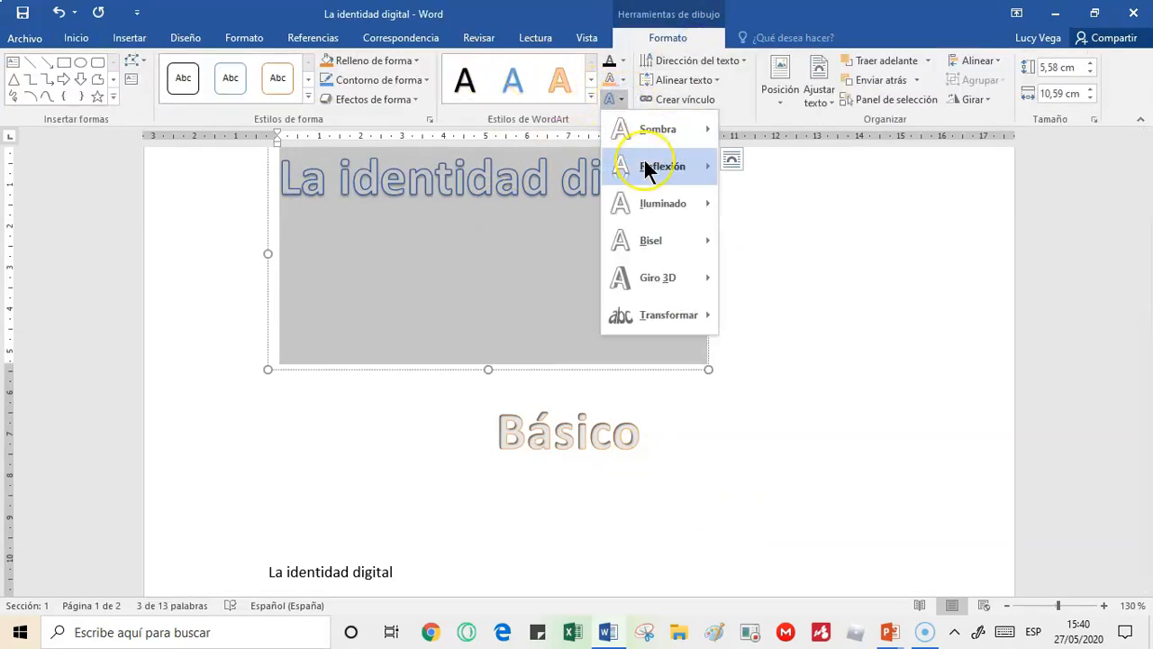
{"action": "mouse_move", "coordinate": [677, 243]}
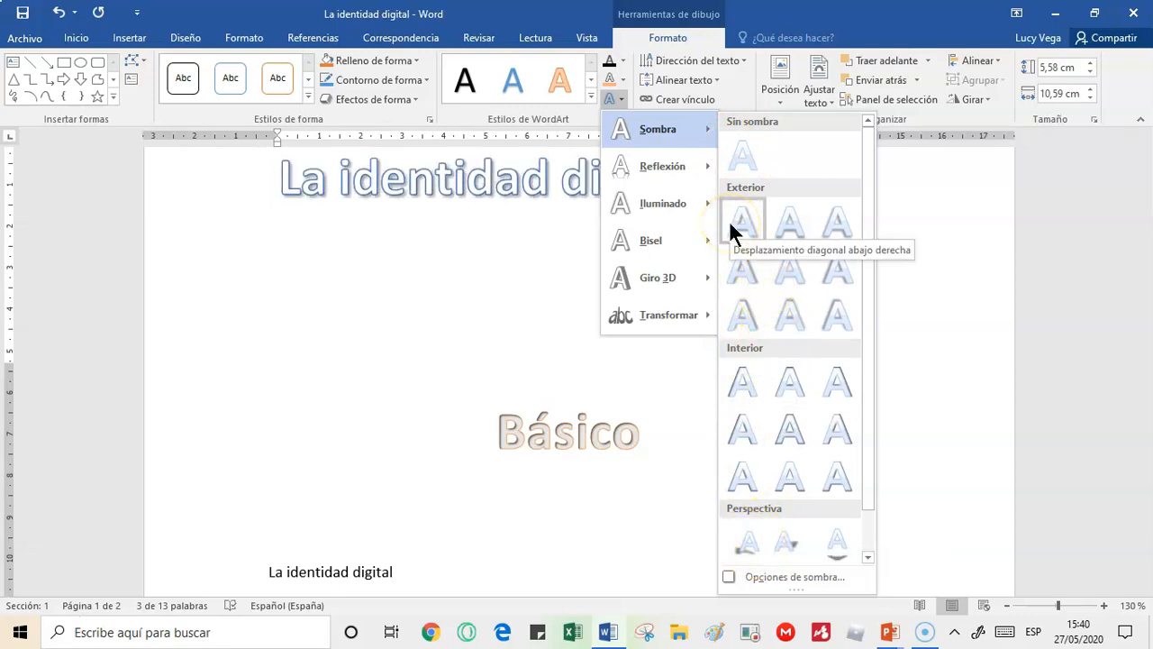
{"action": "left_click", "coordinate": [844, 293]}
{"action": "left_click", "coordinate": [732, 300]}
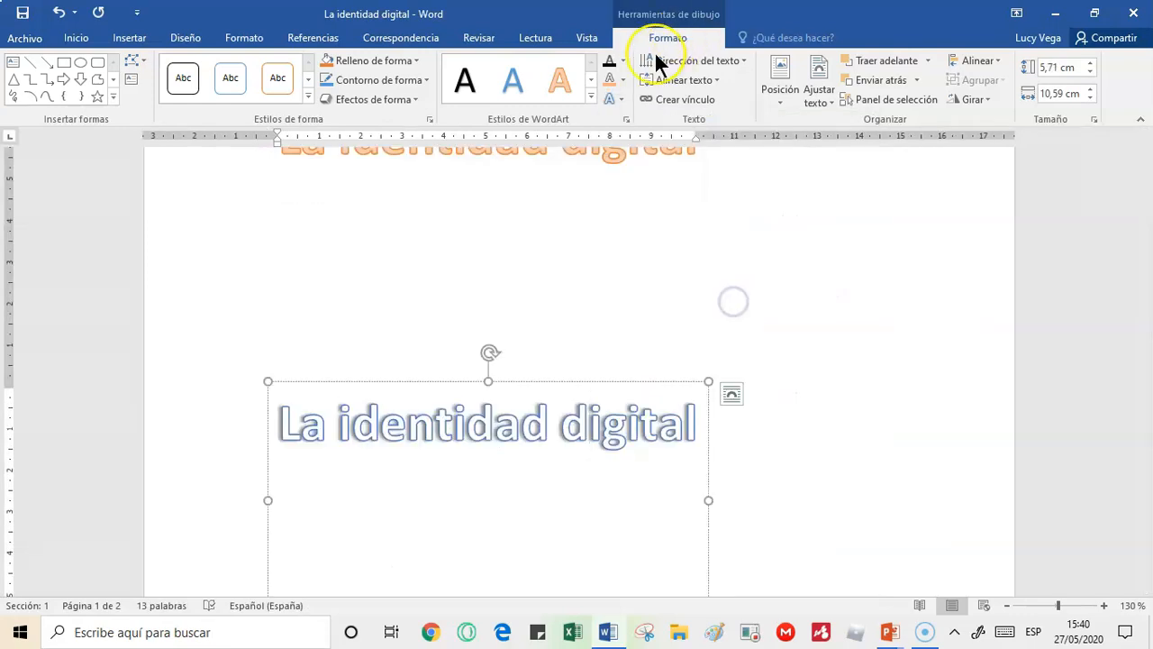
Set the vertical text alignment of the whole blue-outlined "La identidad digital" WordArt to the middle
{"action": "double_click", "coordinate": [432, 425]}
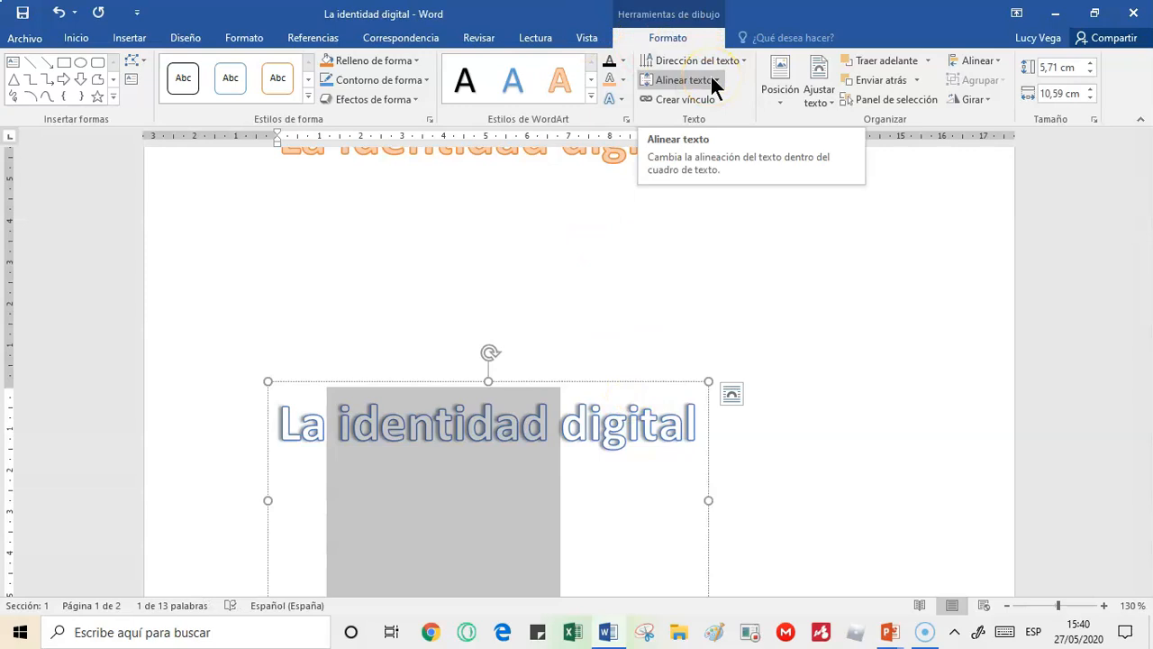
{"action": "left_click_drag", "start_coordinate": [700, 418], "coordinate": [279, 408]}
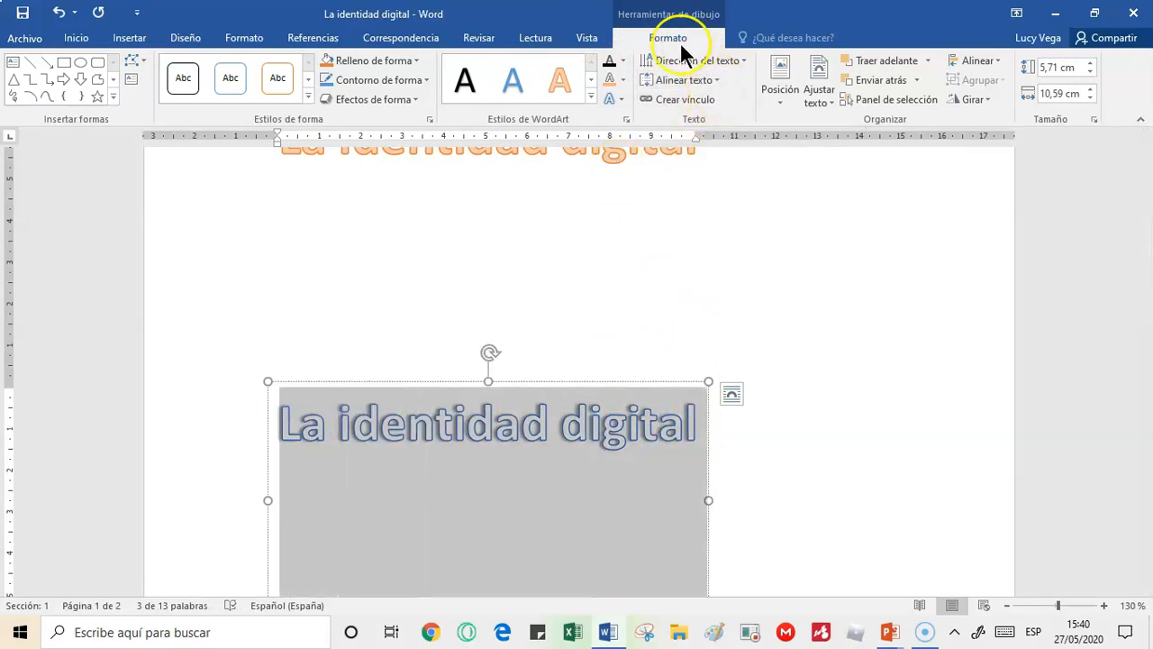
{"action": "left_click", "coordinate": [718, 82]}
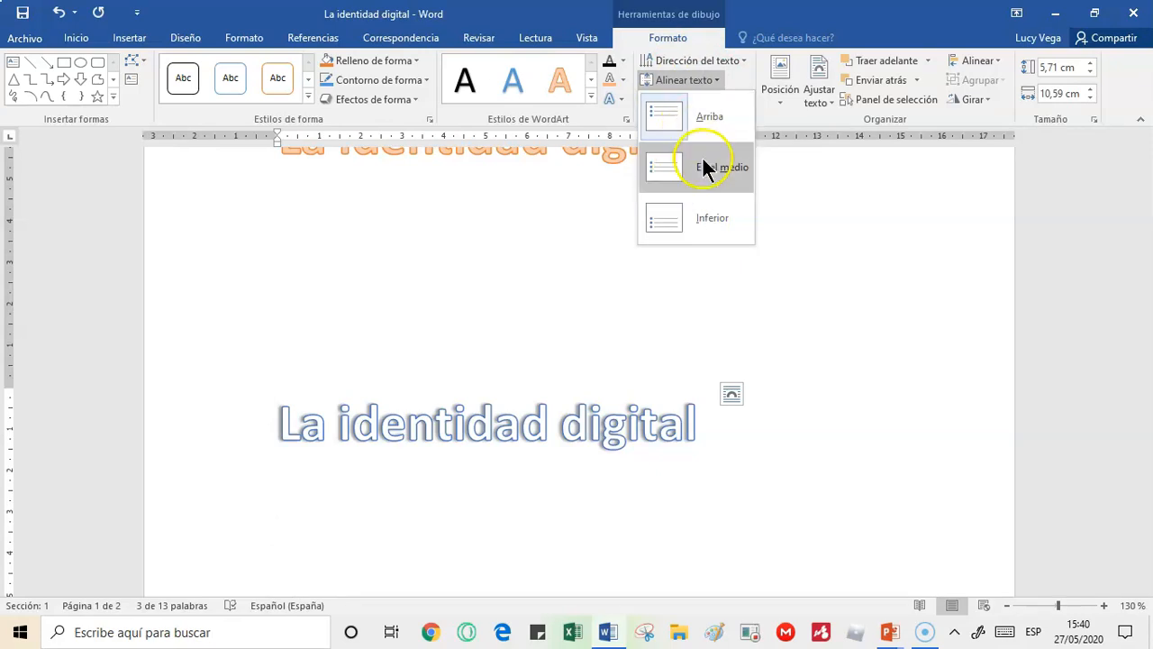
{"action": "left_click", "coordinate": [705, 169]}
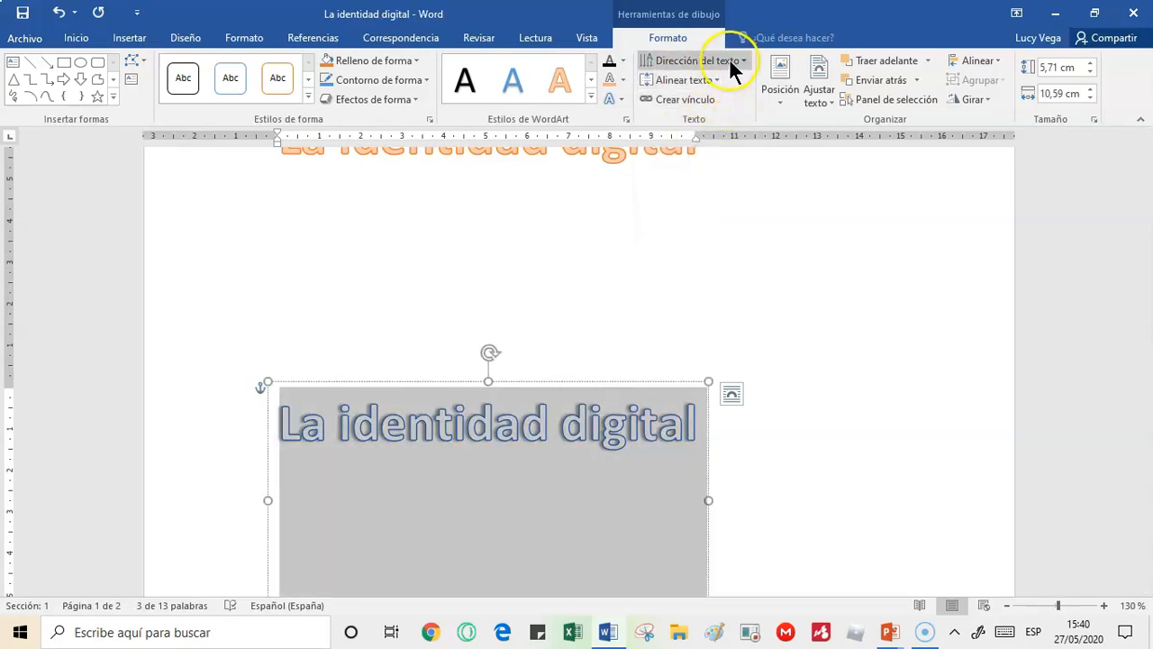
Rotate the text direction of the blue-outlined "La identidad digital" WordArt by 90°
{"action": "left_click", "coordinate": [742, 61]}
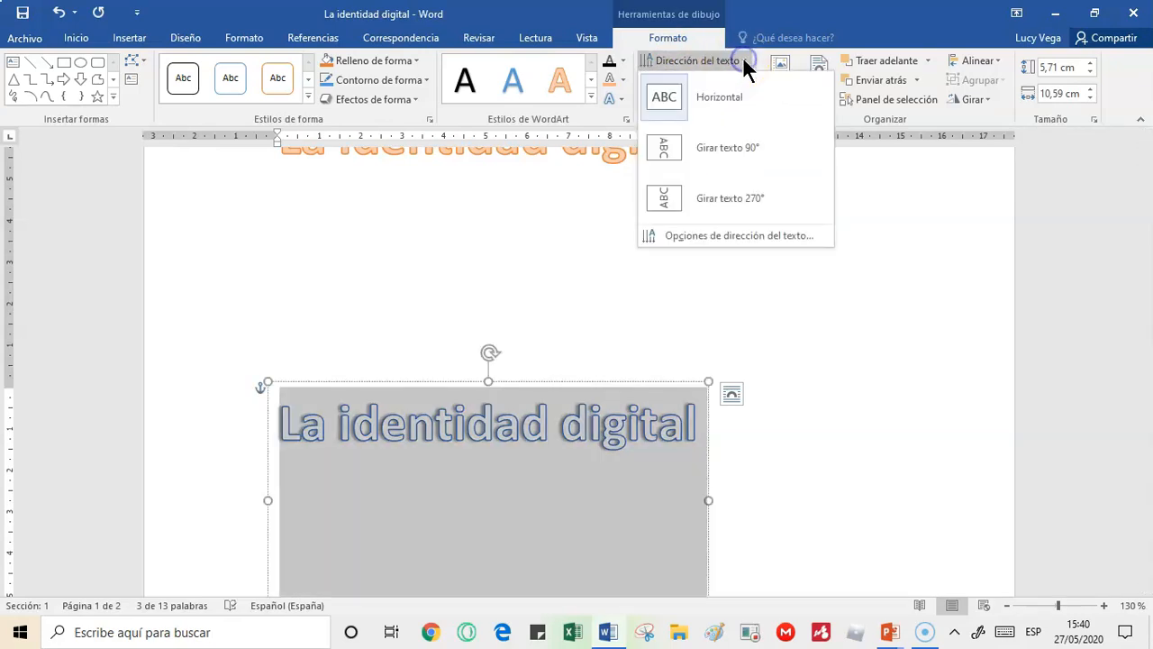
{"action": "left_click", "coordinate": [716, 149]}
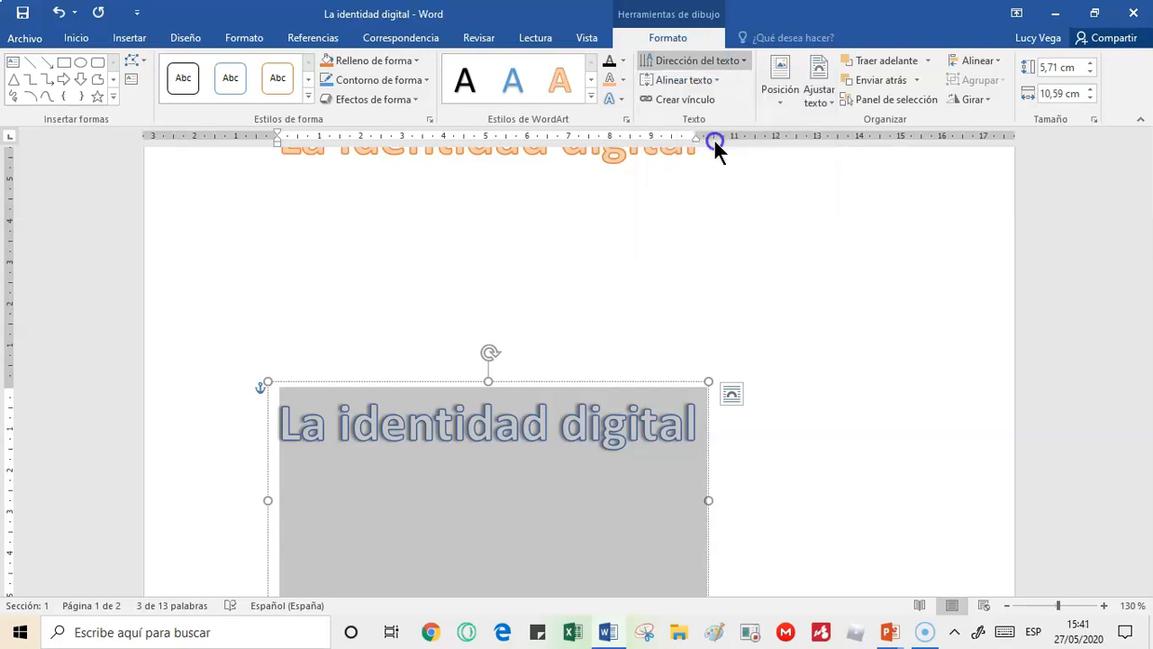
{"action": "left_click", "coordinate": [729, 386]}
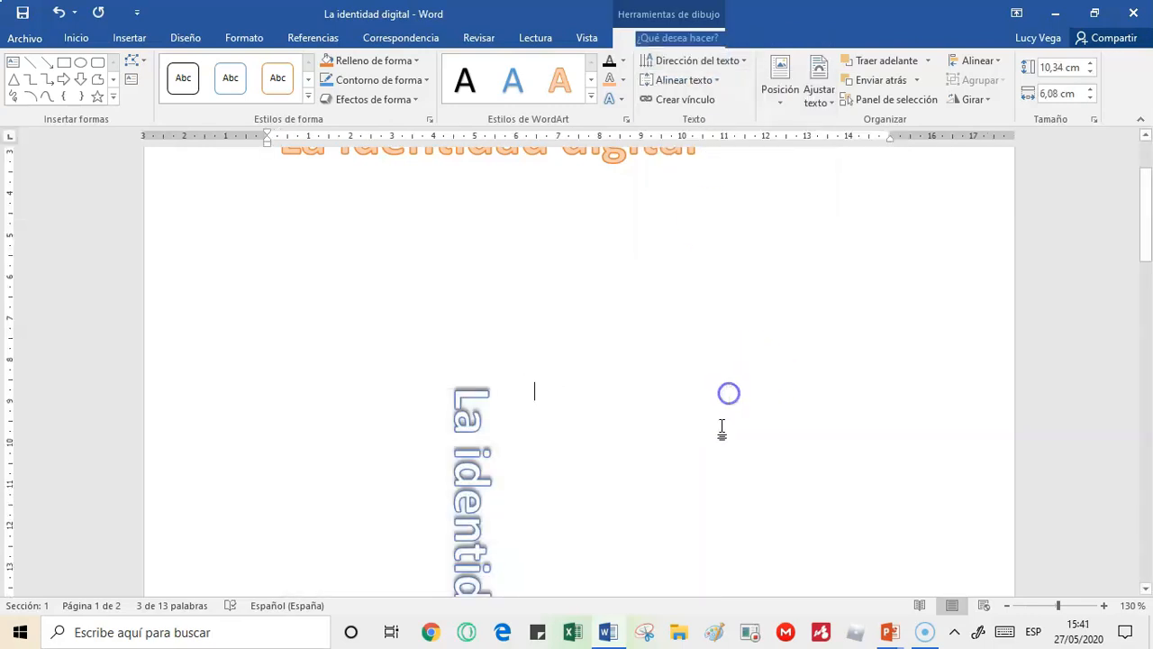
{"action": "scroll", "coordinate": [697, 476], "scroll_direction": "down", "scroll_amount": 3}
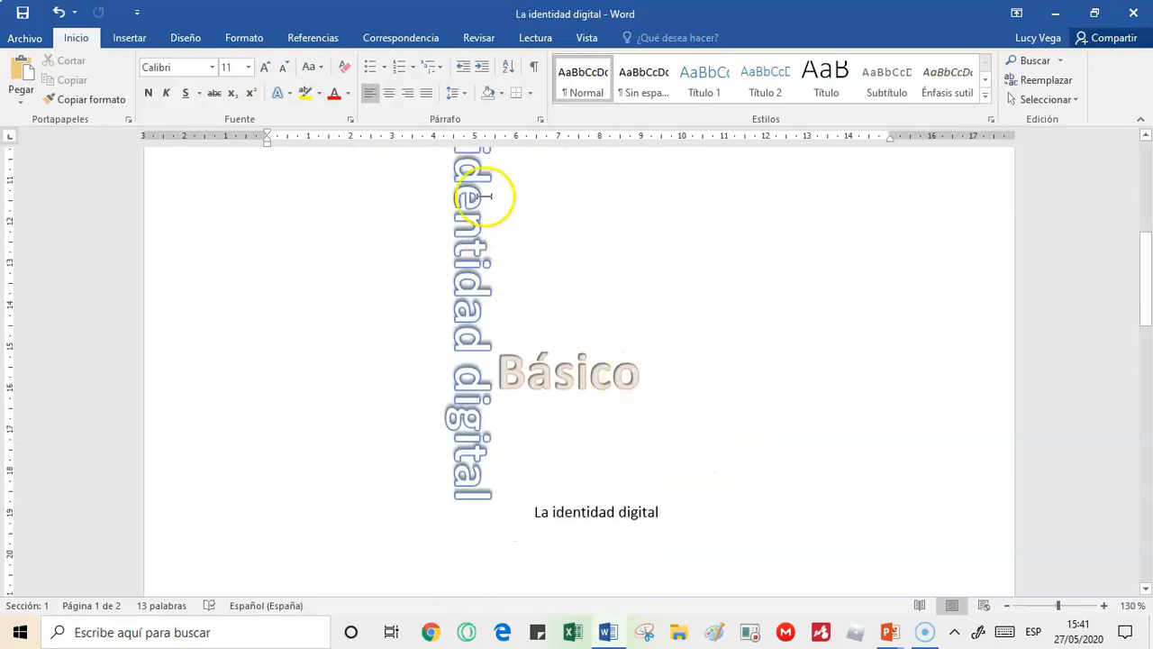
Select the vertical blue-outlined WordArt text and review the drawing format options for arranging and sizing it
{"action": "left_click_drag", "start_coordinate": [1147, 290], "coordinate": [1147, 261]}
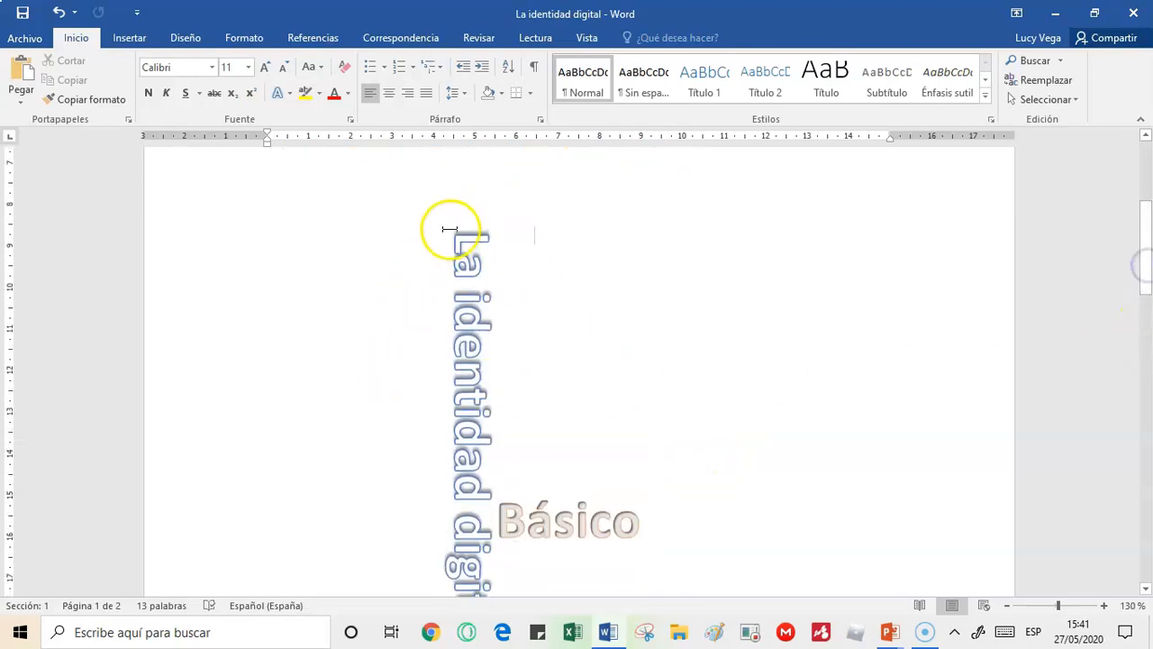
{"action": "left_click_drag", "start_coordinate": [458, 233], "coordinate": [452, 597]}
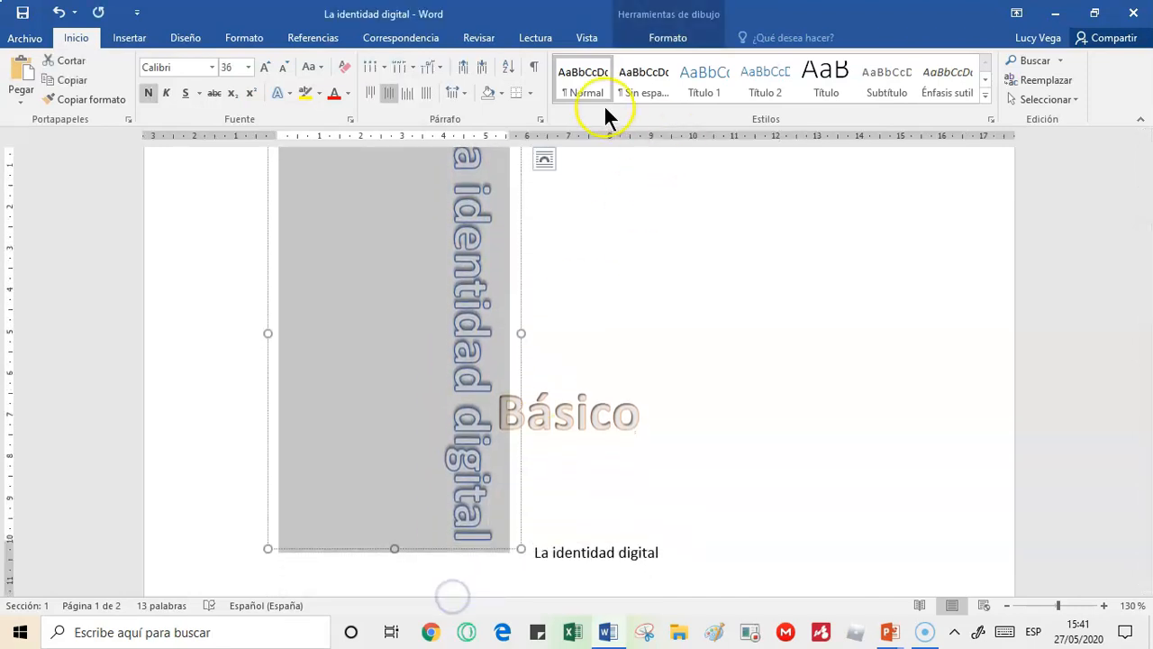
{"action": "left_click", "coordinate": [667, 38]}
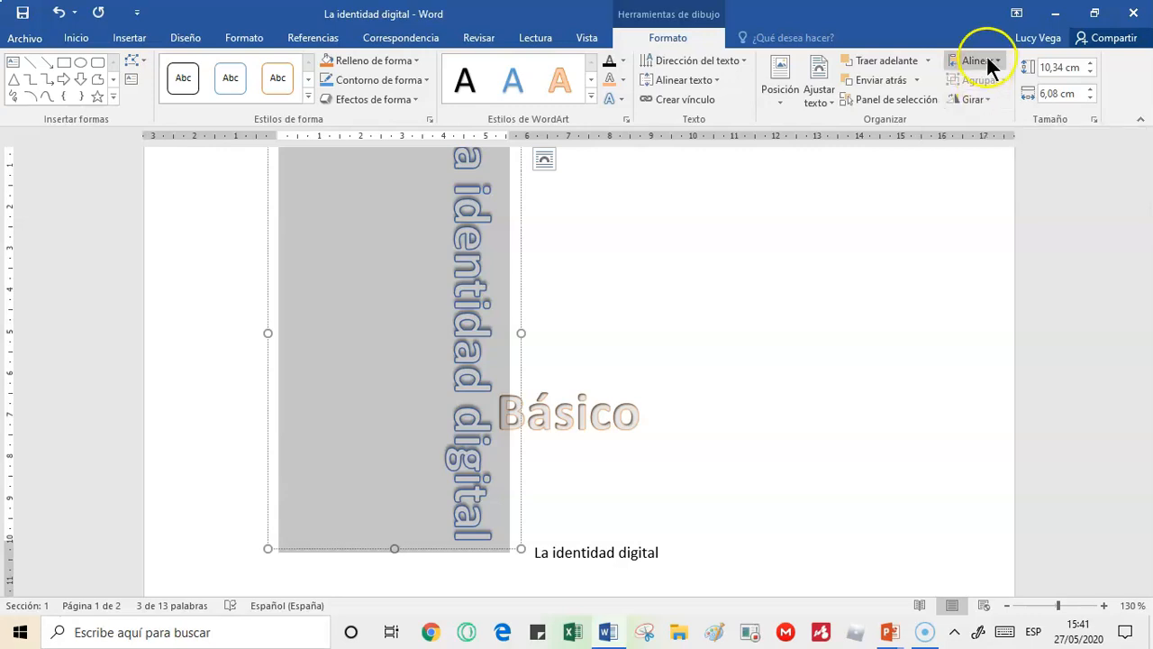
{"action": "left_click", "coordinate": [781, 299]}
Examine the gallery of WordArt styles offered for insertion, both with the orange WordArt text selected and with nothing selected
{"action": "left_click_drag", "start_coordinate": [1142, 286], "coordinate": [1146, 189]}
{"action": "left_click", "coordinate": [271, 253]}
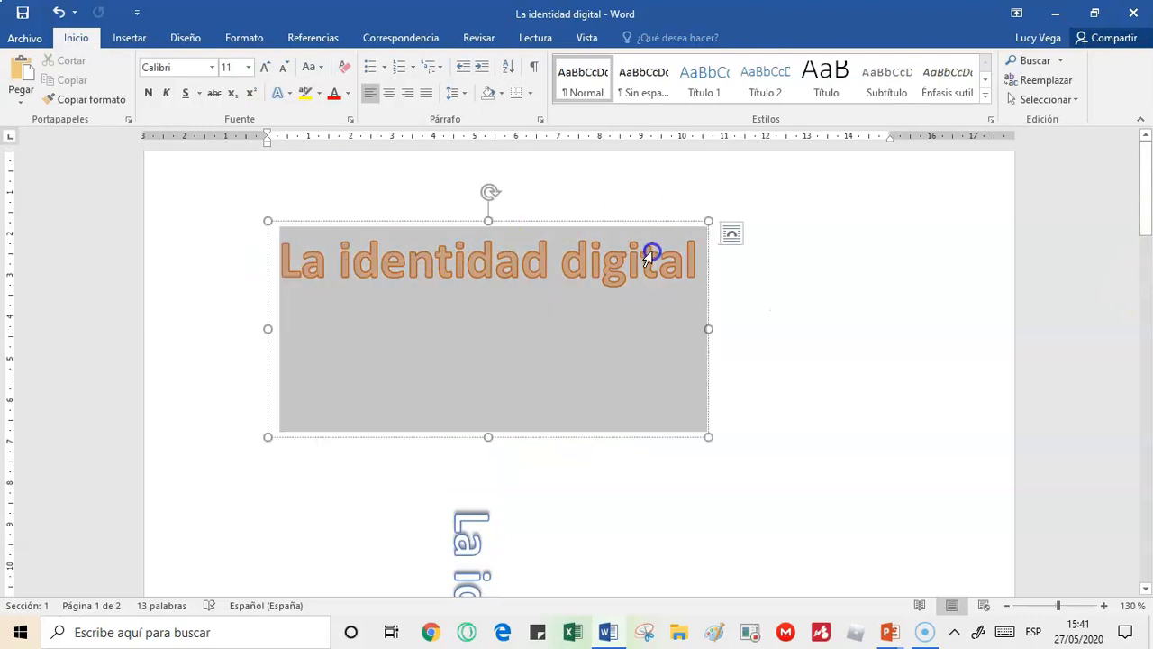
{"action": "left_click", "coordinate": [762, 316]}
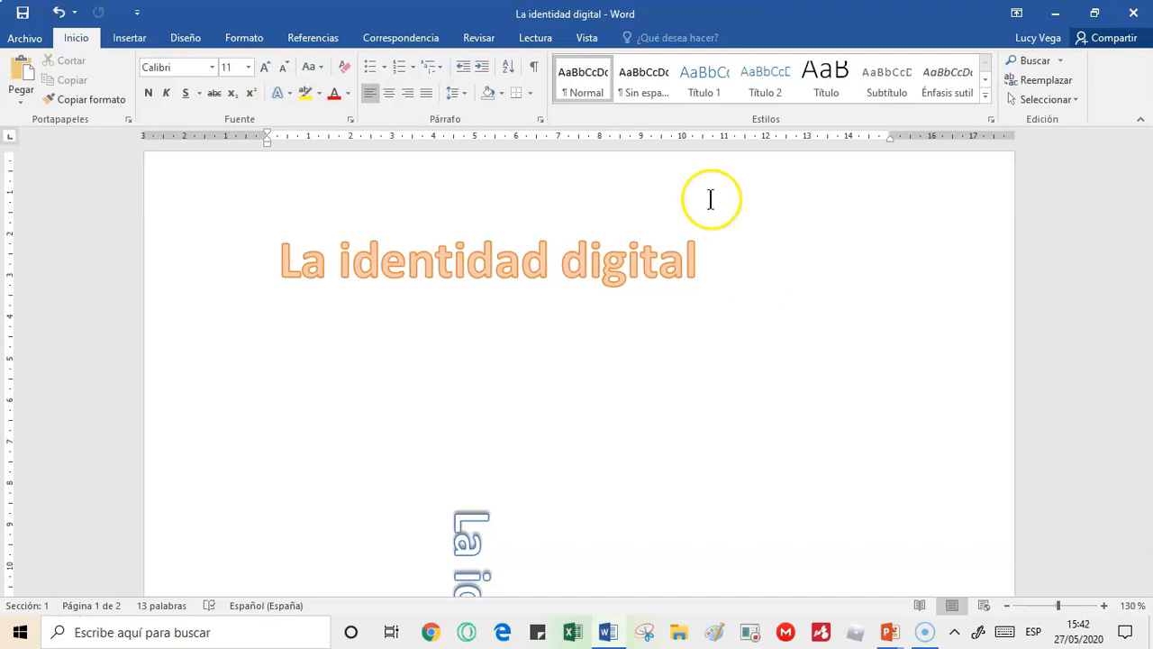
{"action": "left_click", "coordinate": [143, 40]}
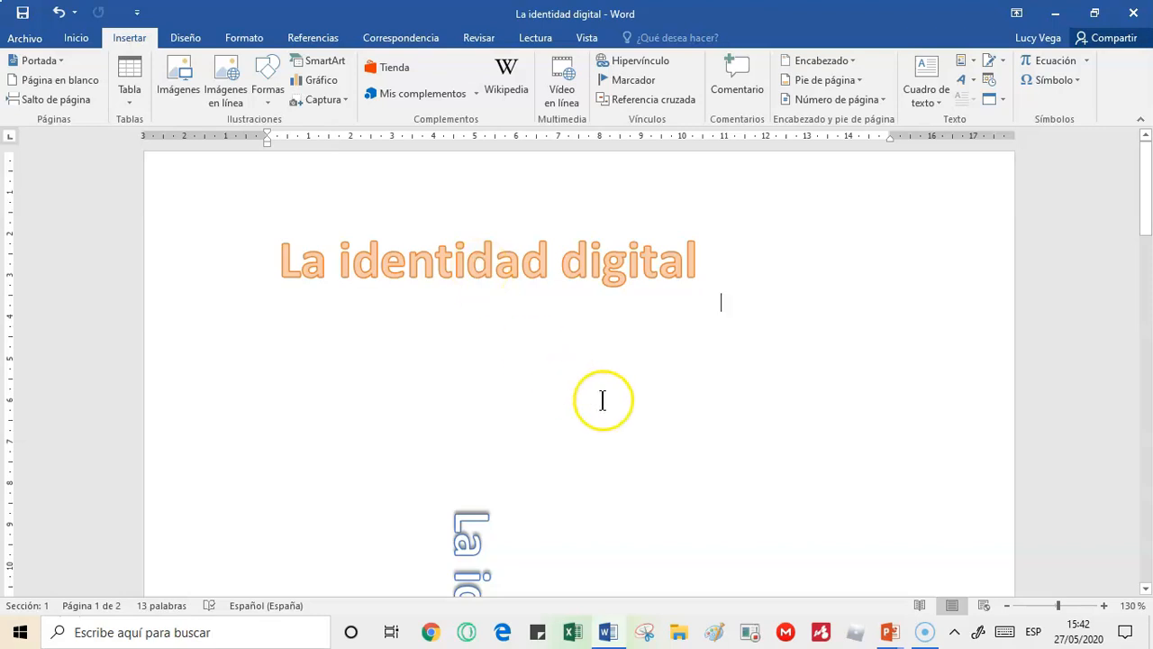
{"action": "left_click_drag", "start_coordinate": [745, 267], "coordinate": [347, 260]}
{"action": "left_click_drag", "start_coordinate": [639, 275], "coordinate": [501, 249]}
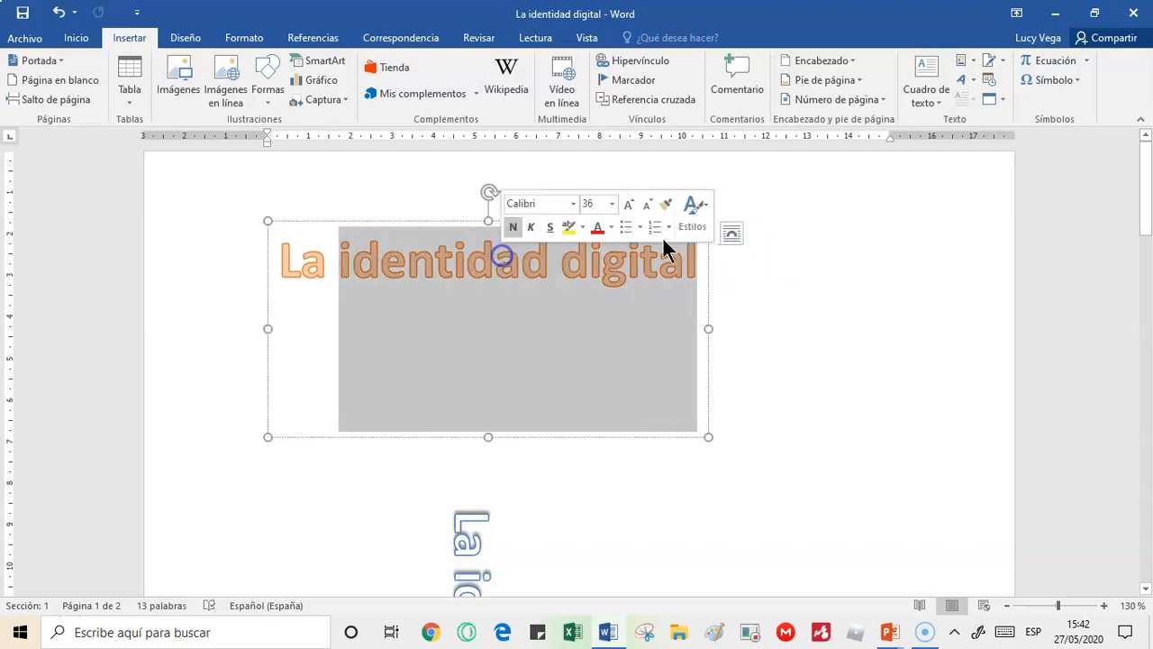
{"action": "left_click", "coordinate": [969, 79]}
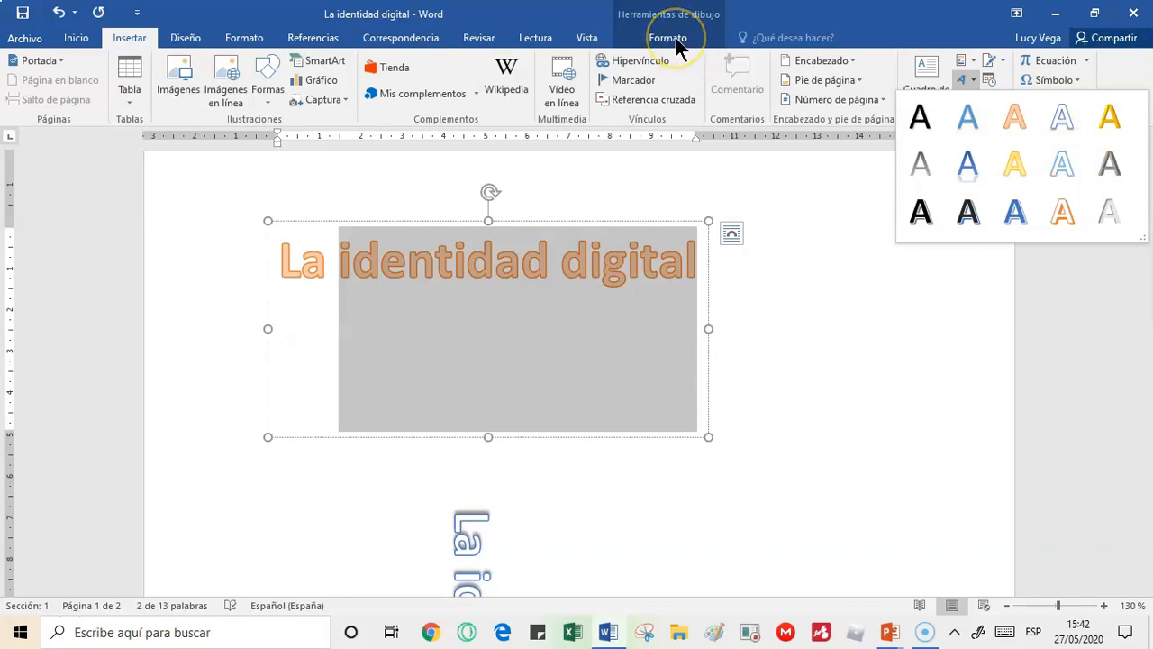
{"action": "left_click", "coordinate": [767, 265]}
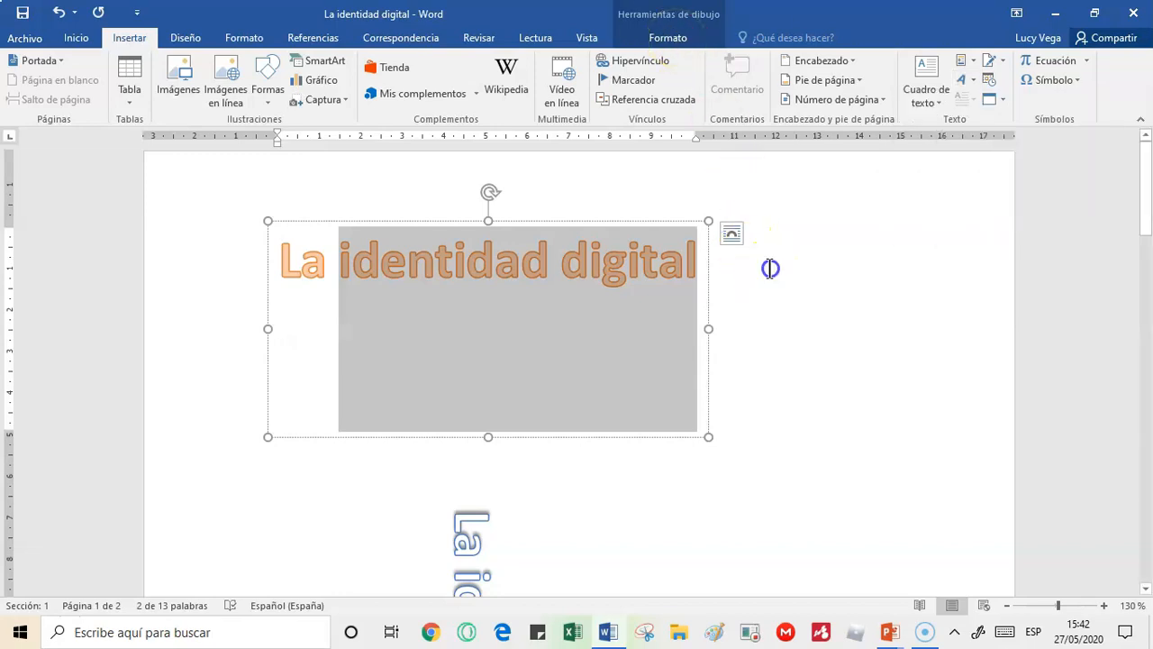
{"action": "left_click", "coordinate": [791, 356]}
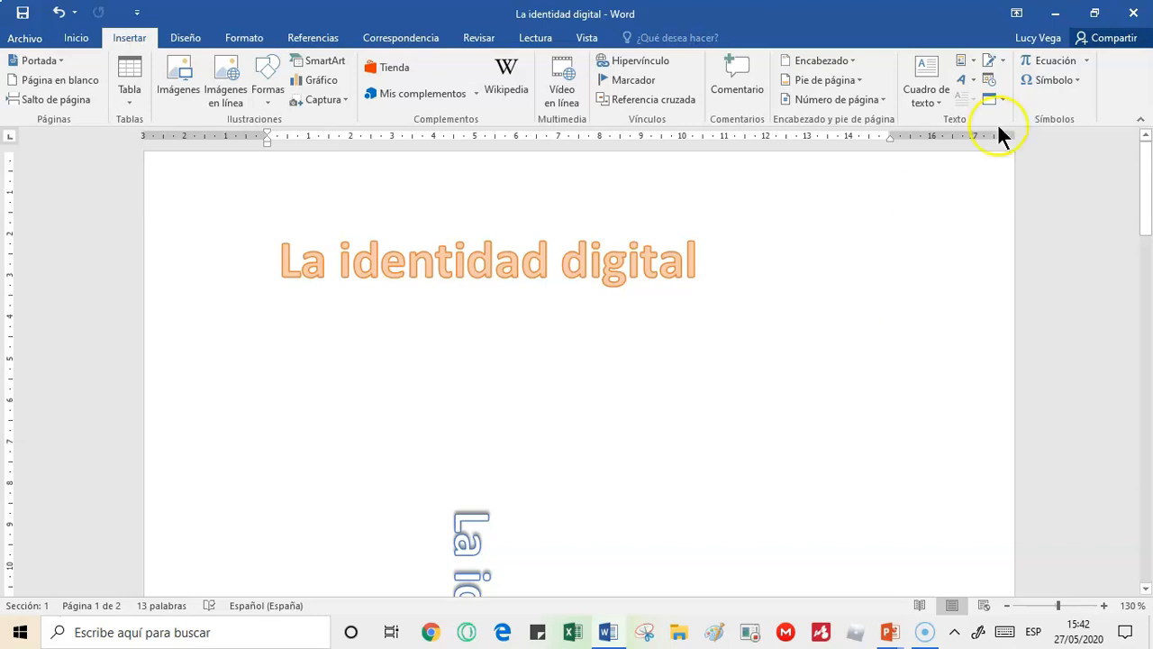
{"action": "left_click", "coordinate": [964, 79]}
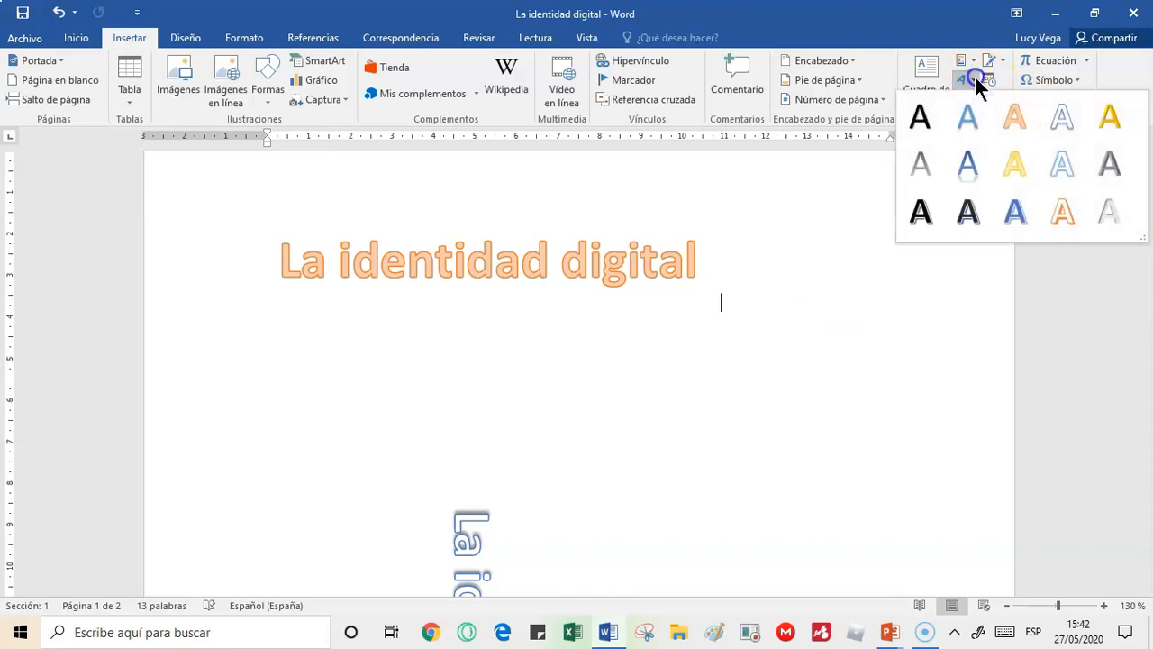
{"action": "left_click", "coordinate": [1015, 135]}
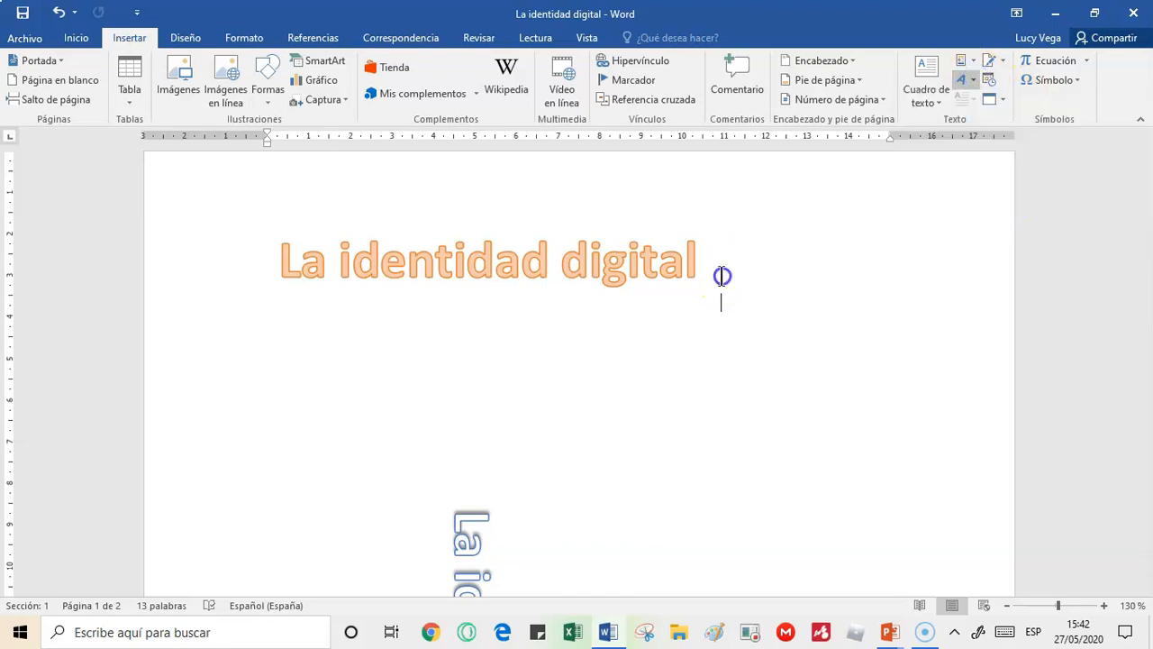
{"action": "left_click", "coordinate": [971, 80]}
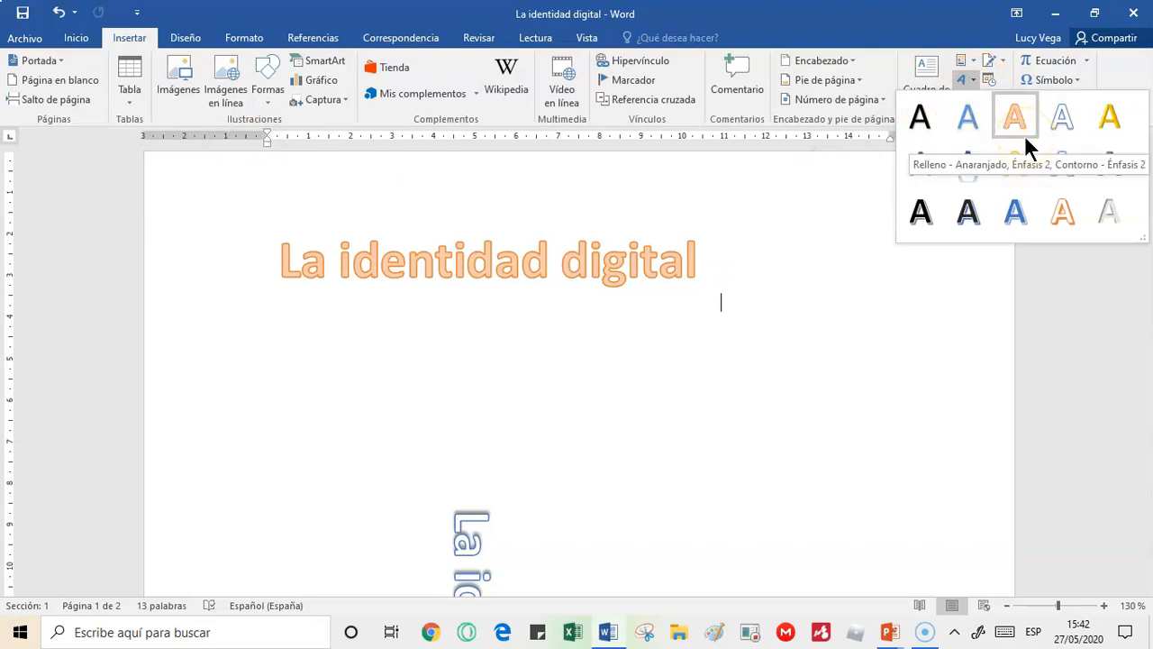
Review the file types offered when saving the "La identidad digital" document, keep Documento de Word selected, and leave without saving
{"action": "left_click", "coordinate": [23, 38]}
{"action": "left_click", "coordinate": [23, 38]}
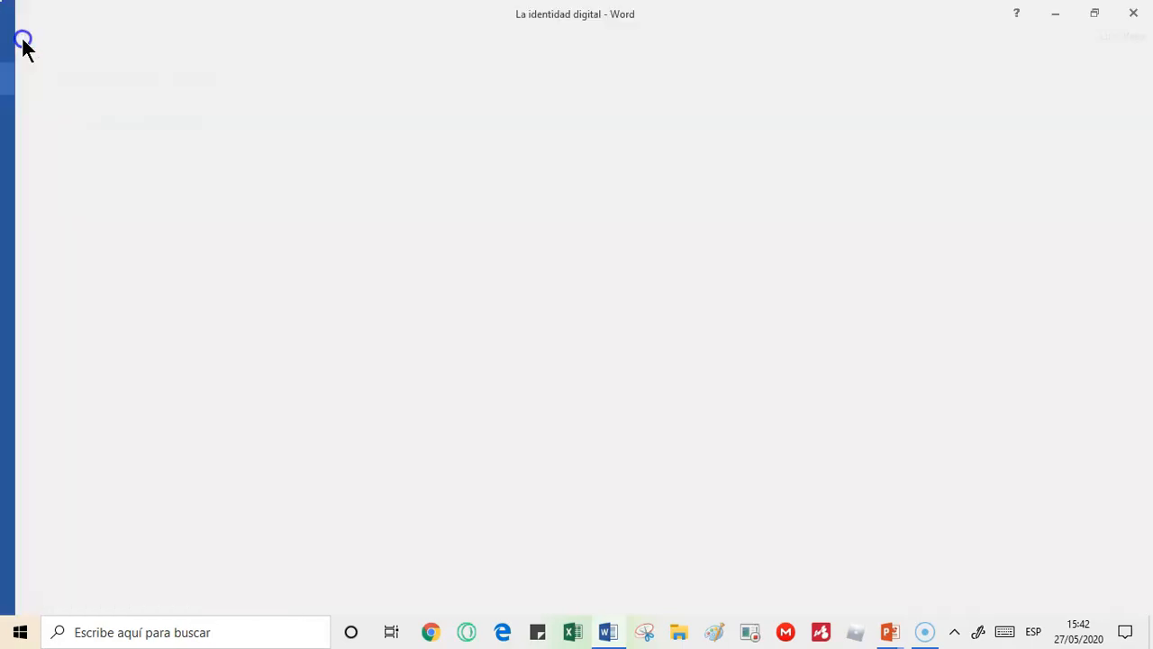
{"action": "left_click", "coordinate": [49, 211]}
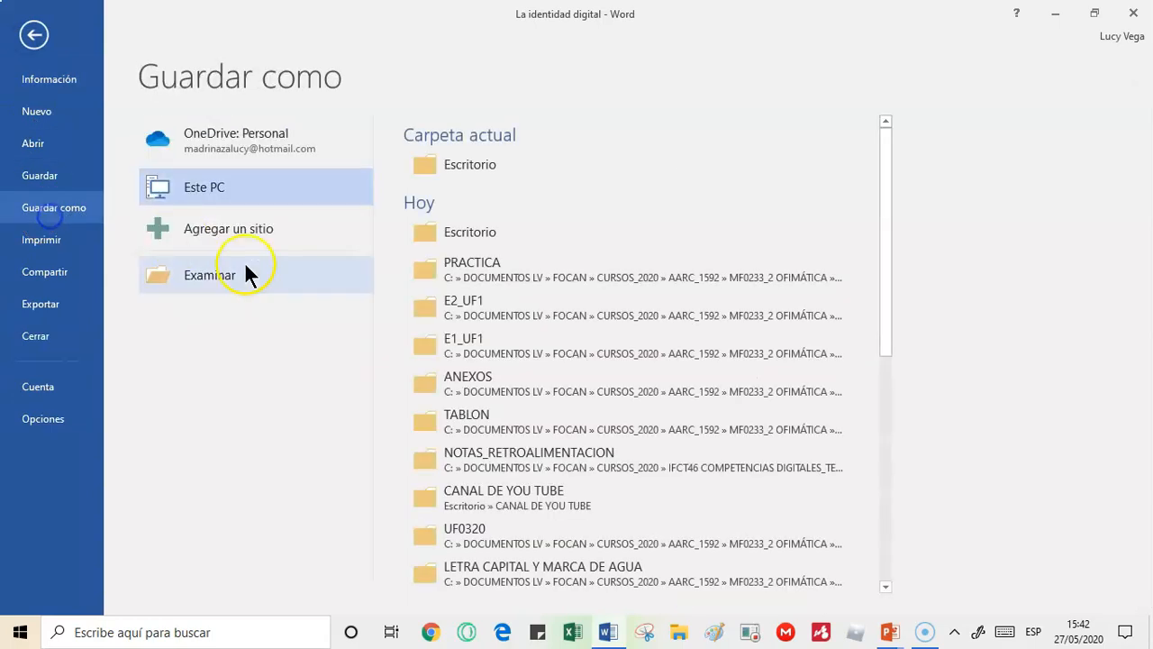
{"action": "left_click", "coordinate": [236, 273]}
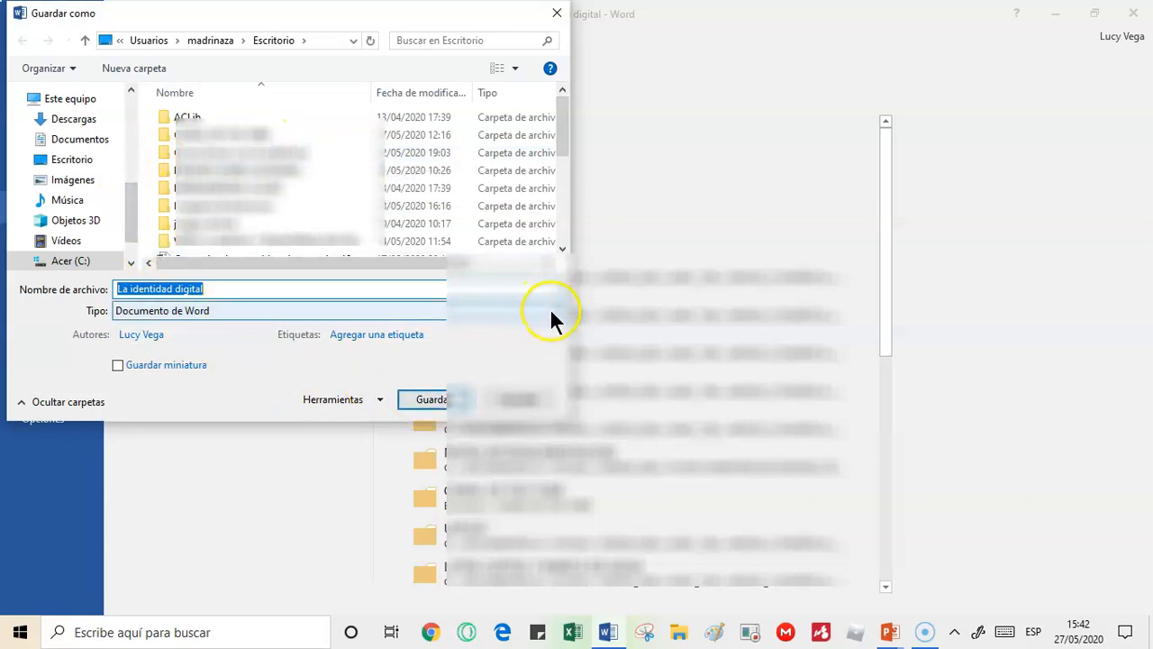
{"action": "left_click", "coordinate": [550, 311]}
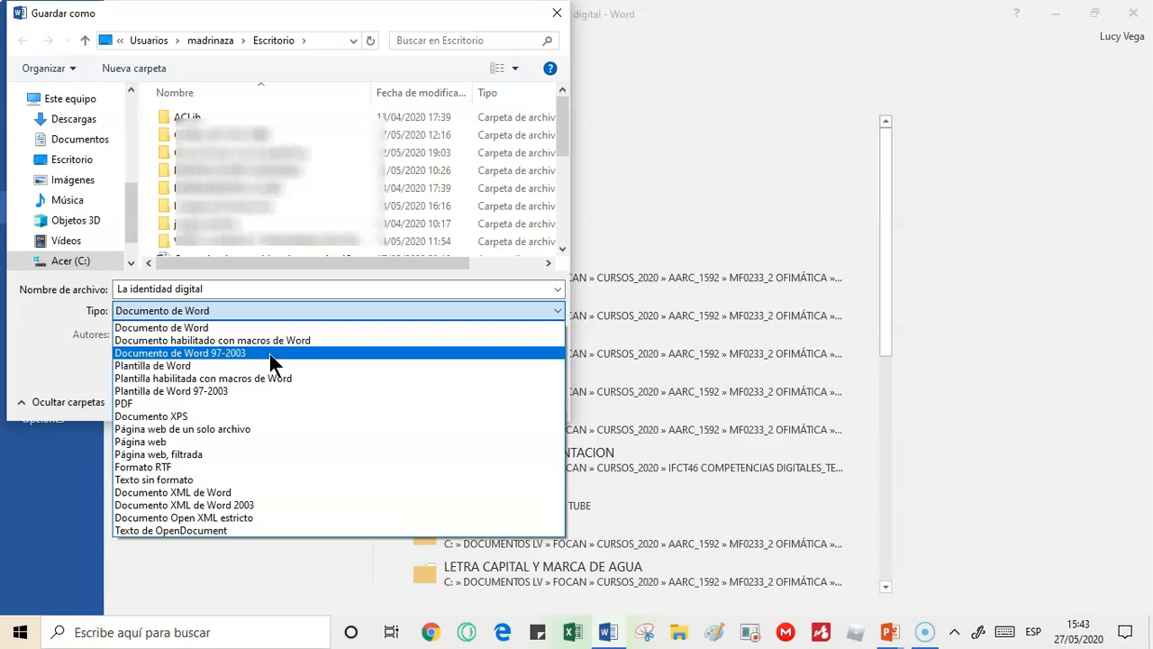
{"action": "left_click", "coordinate": [194, 327]}
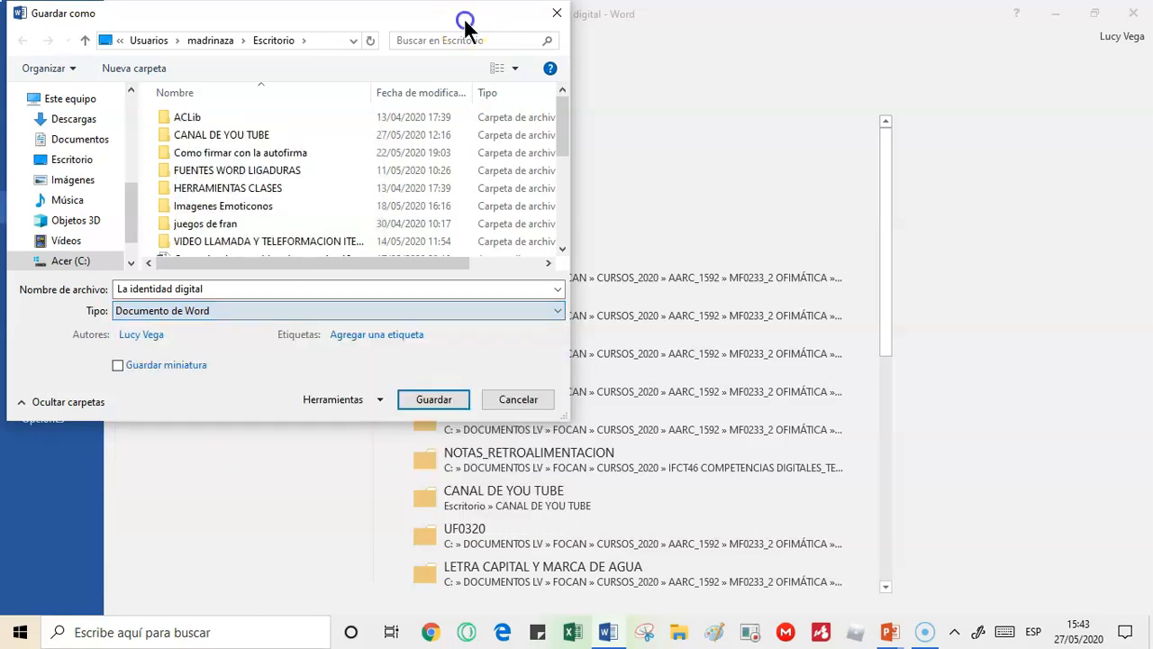
{"action": "left_click", "coordinate": [517, 399]}
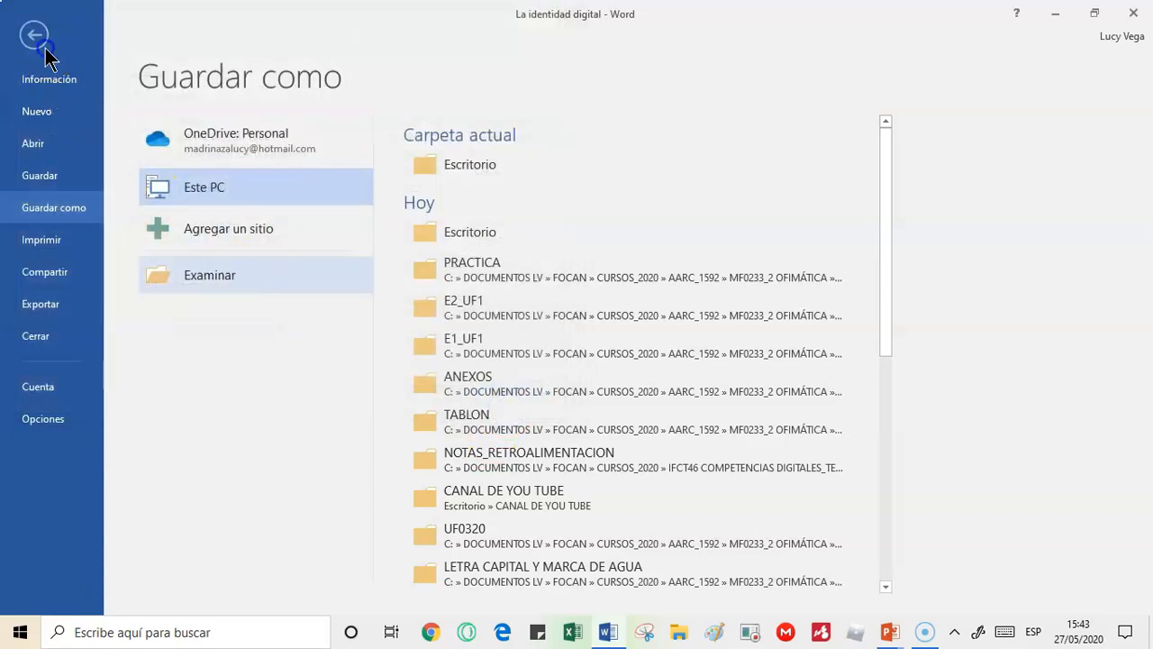
{"action": "left_click", "coordinate": [31, 36]}
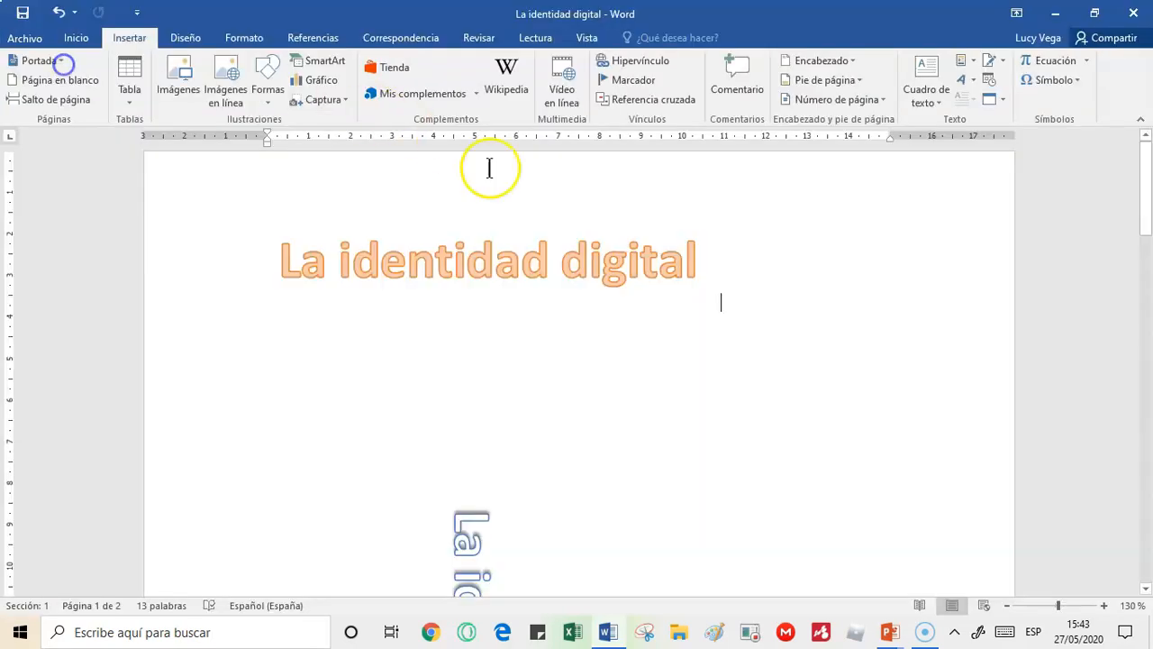
Look at the WordArt style gallery once more, minimise this document and bring up the compatibility-mode document Documento2
{"action": "left_click", "coordinate": [969, 82]}
{"action": "left_click", "coordinate": [1003, 126]}
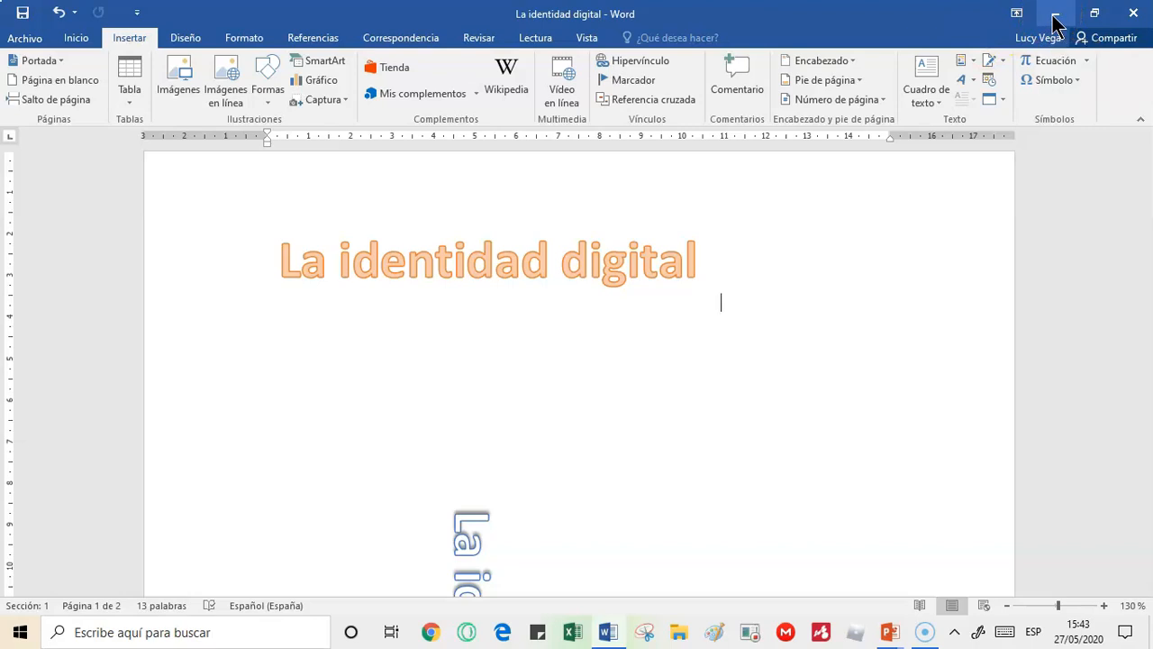
{"action": "mouse_move", "coordinate": [600, 642]}
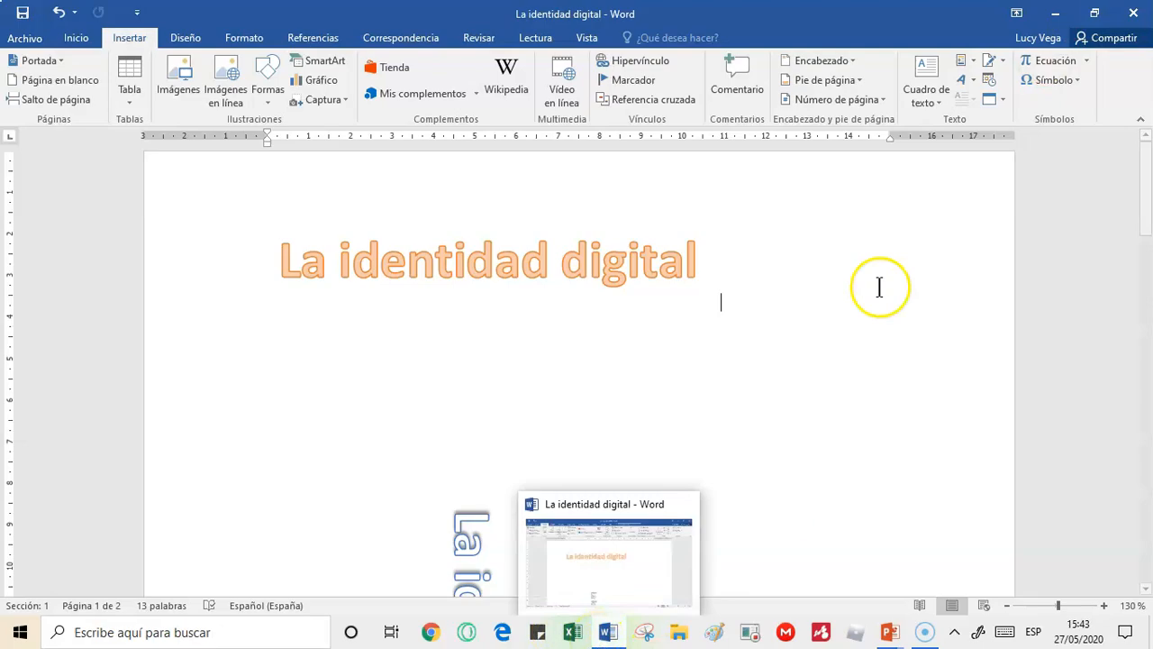
{"action": "left_click", "coordinate": [1055, 12]}
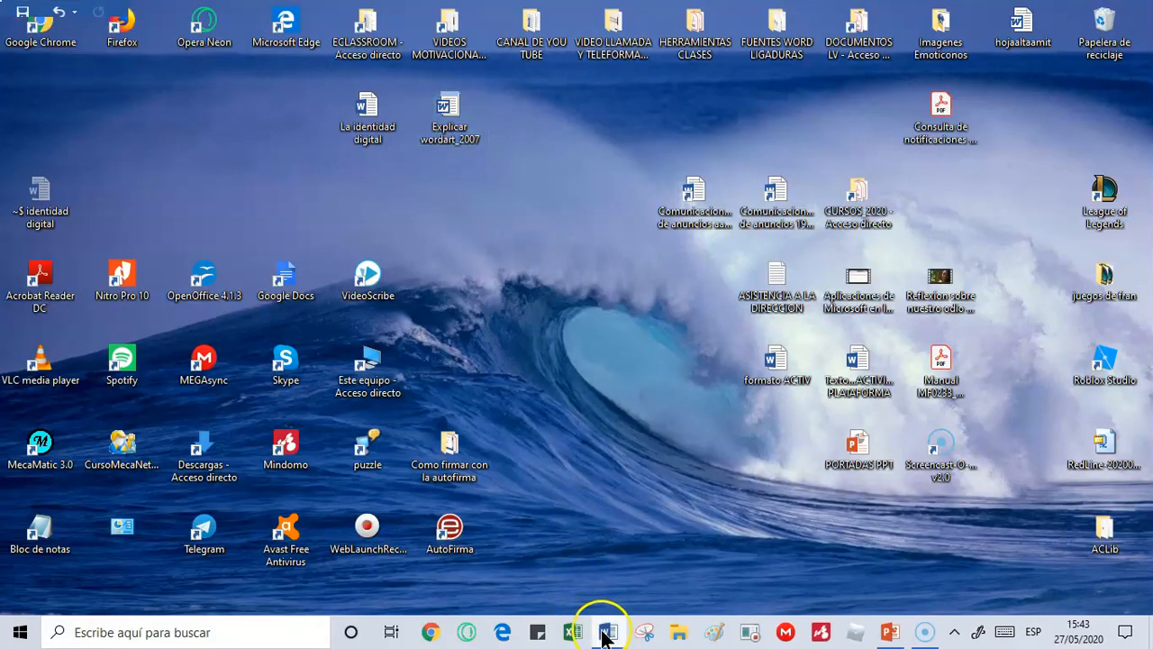
{"action": "left_click", "coordinate": [606, 633]}
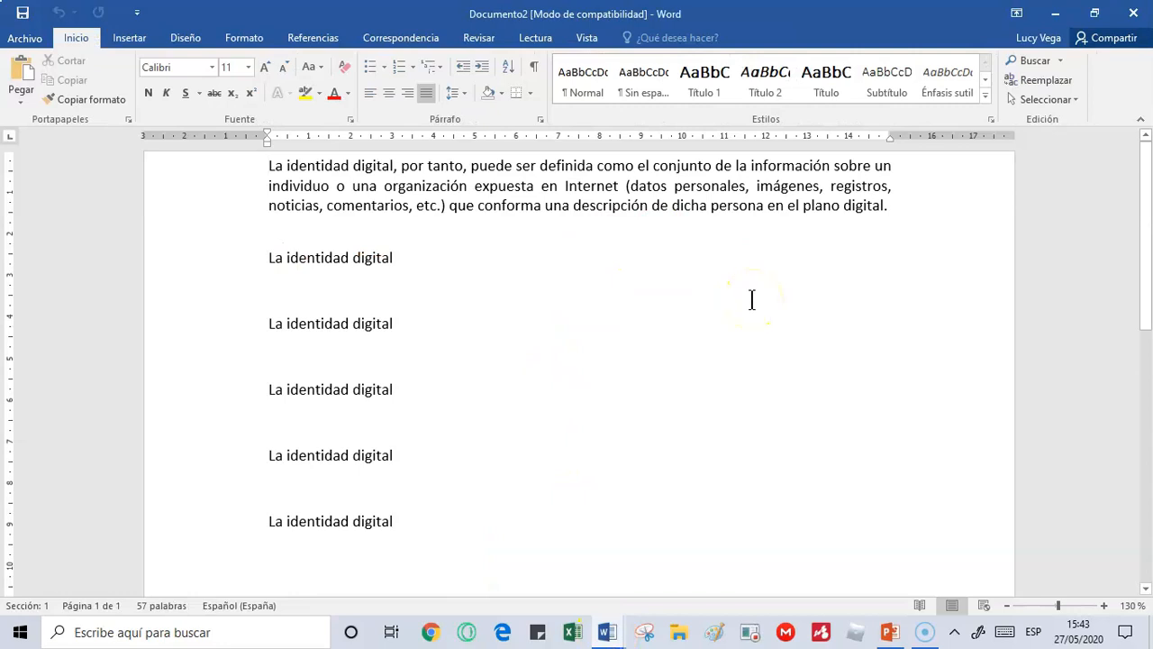
Review the file types offered when saving Documento2, including Documento de Word 97-2003, and leave without saving
{"action": "left_click", "coordinate": [26, 38]}
{"action": "left_click", "coordinate": [41, 214]}
{"action": "left_click", "coordinate": [205, 280]}
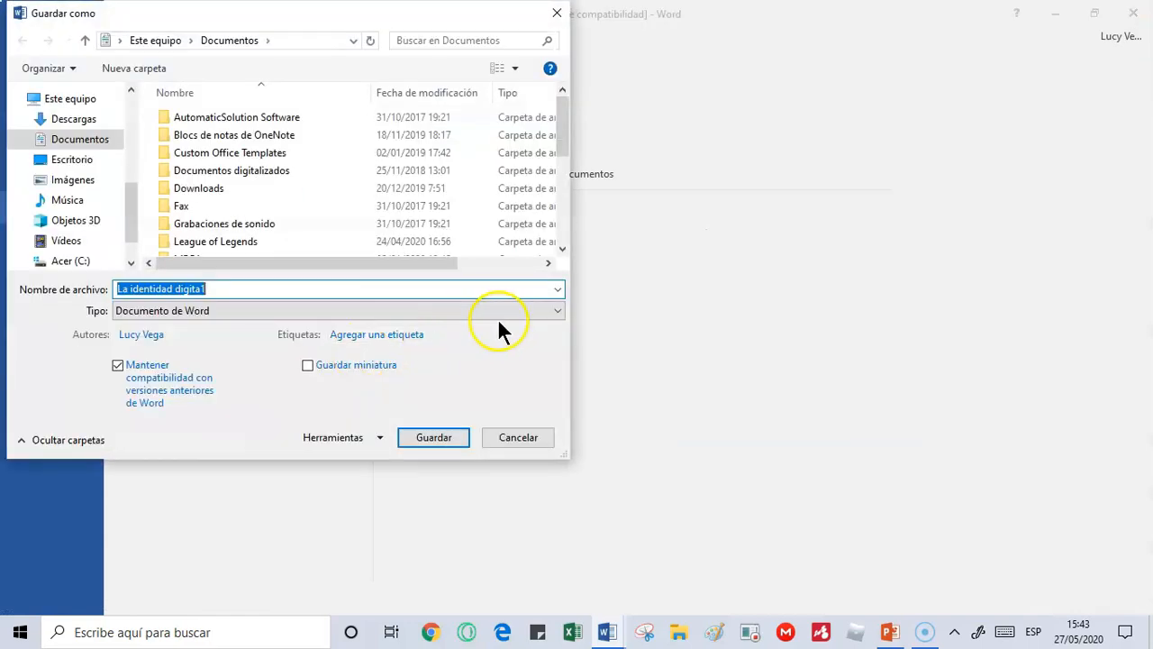
{"action": "left_click", "coordinate": [558, 311]}
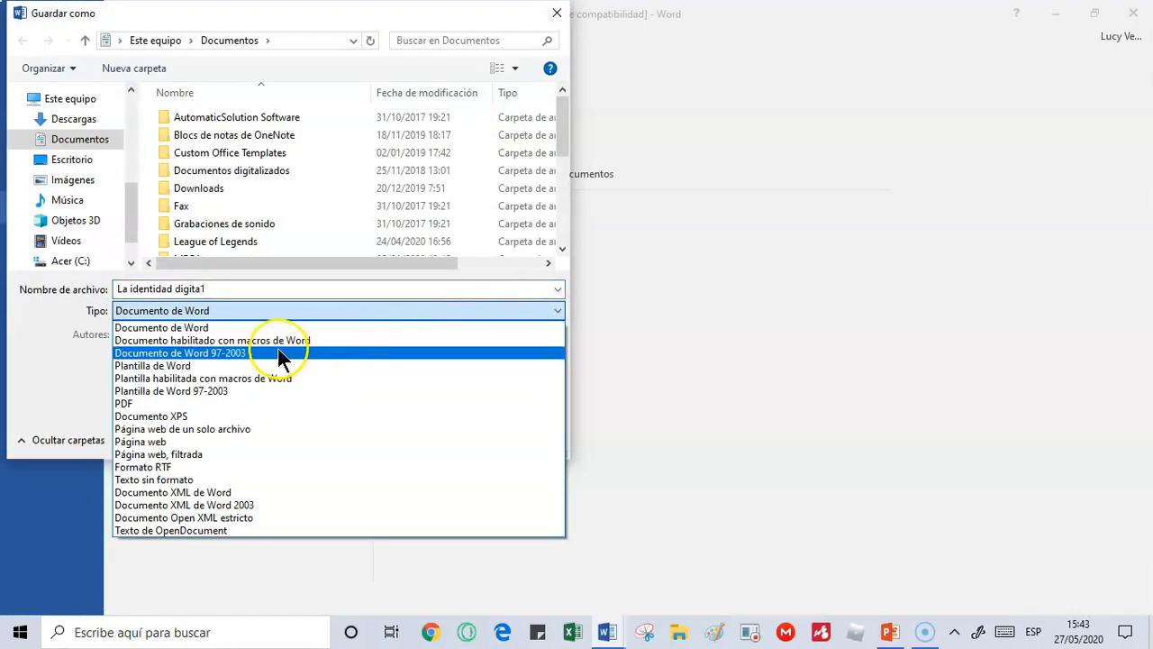
{"action": "left_click", "coordinate": [601, 273]}
{"action": "left_click", "coordinate": [532, 437]}
{"action": "left_click", "coordinate": [47, 32]}
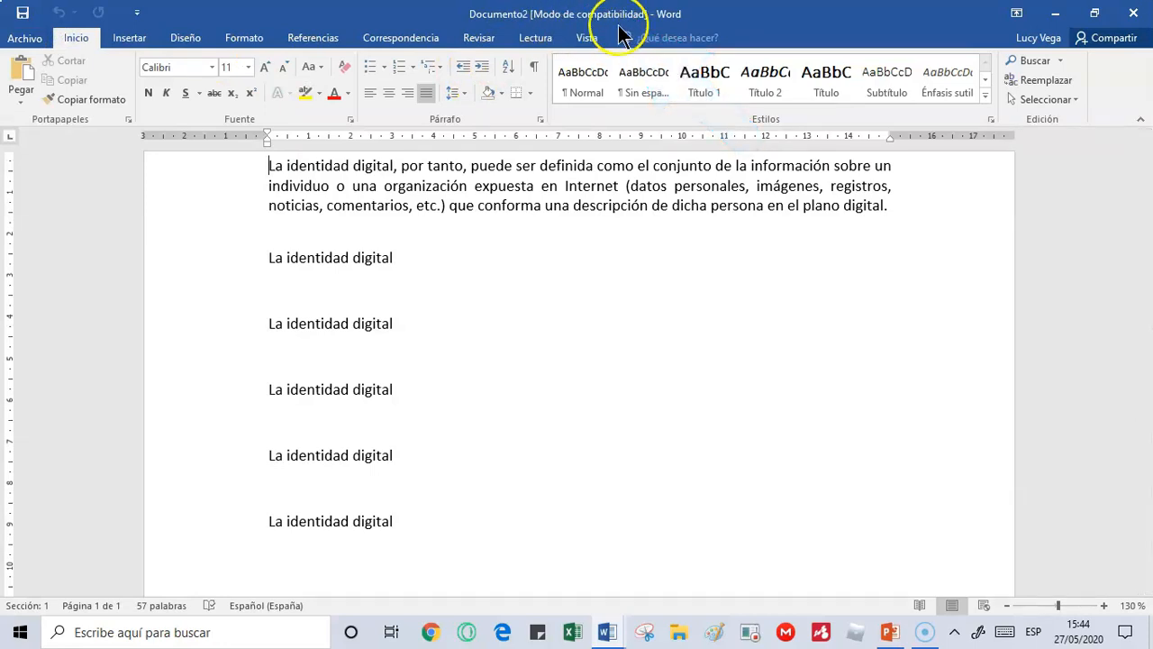
Convert the first standalone "La identidad digital" line into WordArt with the white, black-outlined italic style, keeping Arial Black at size 36
{"action": "left_click", "coordinate": [409, 258]}
{"action": "left_click_drag", "start_coordinate": [409, 257], "coordinate": [258, 256]}
{"action": "left_click", "coordinate": [133, 37]}
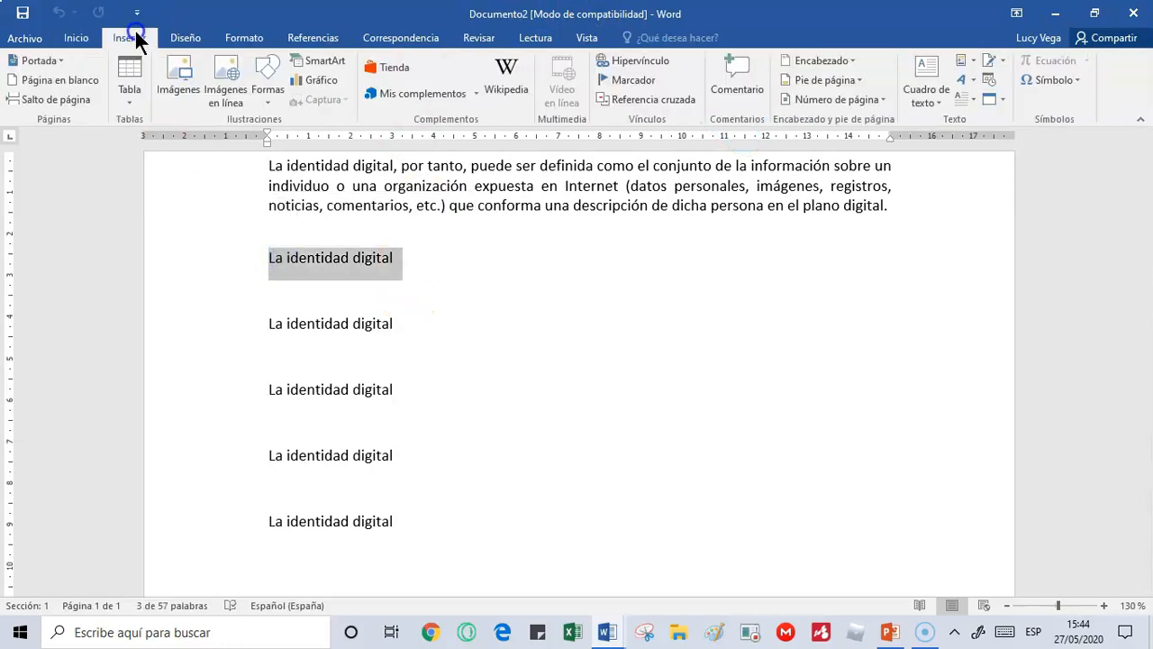
{"action": "left_click", "coordinate": [971, 80]}
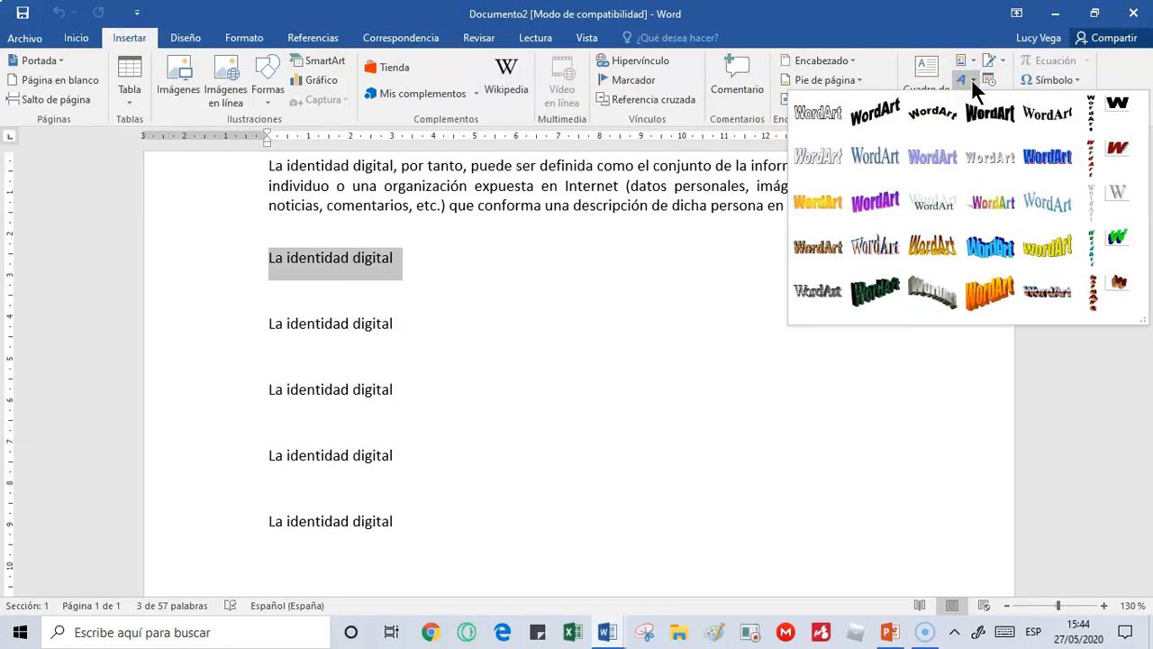
{"action": "left_click", "coordinate": [831, 155]}
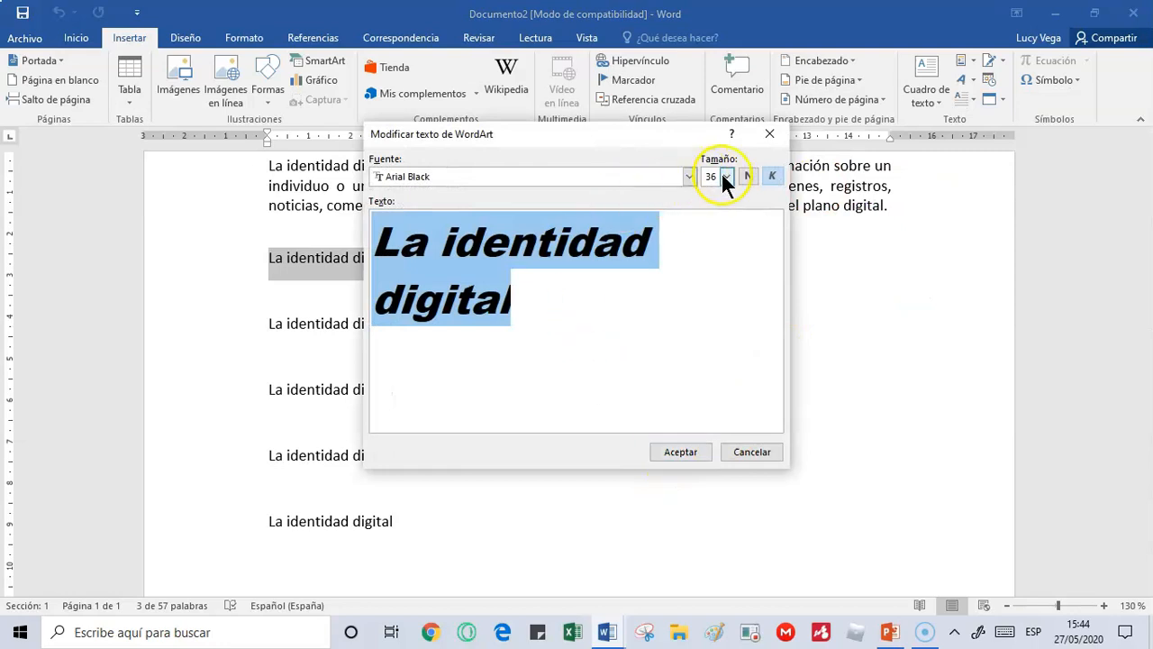
{"action": "left_click", "coordinate": [680, 453]}
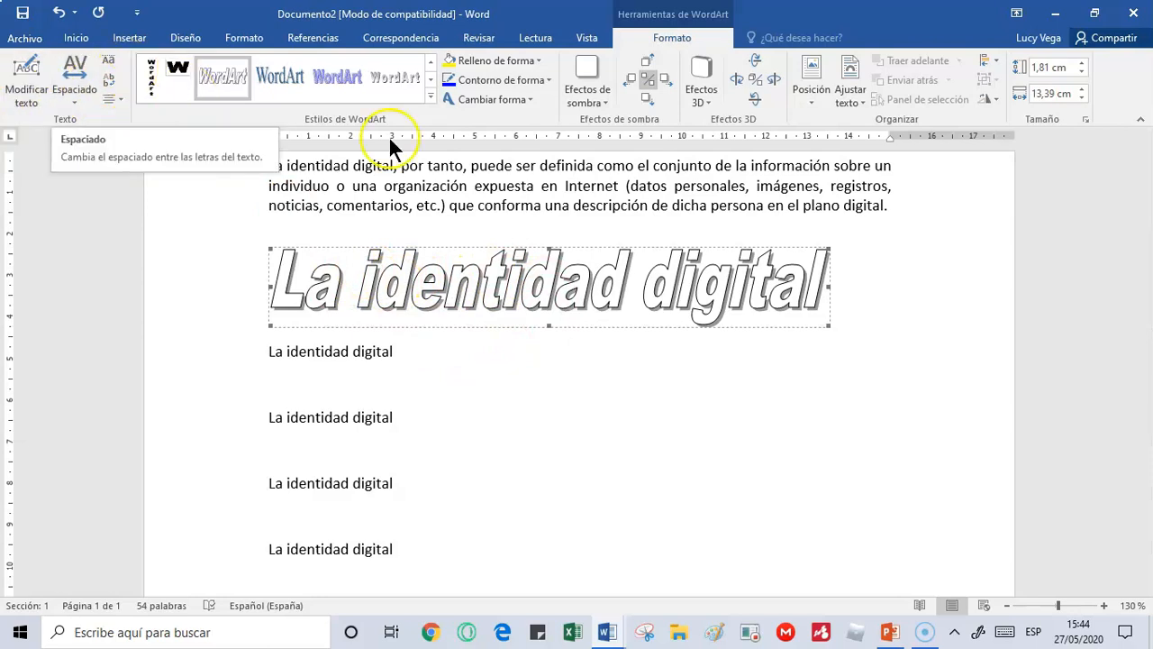
Return to the "La identidad digital" document and display the drawing format options for the orange WordArt
{"action": "left_click", "coordinate": [606, 632]}
{"action": "left_click", "coordinate": [573, 587]}
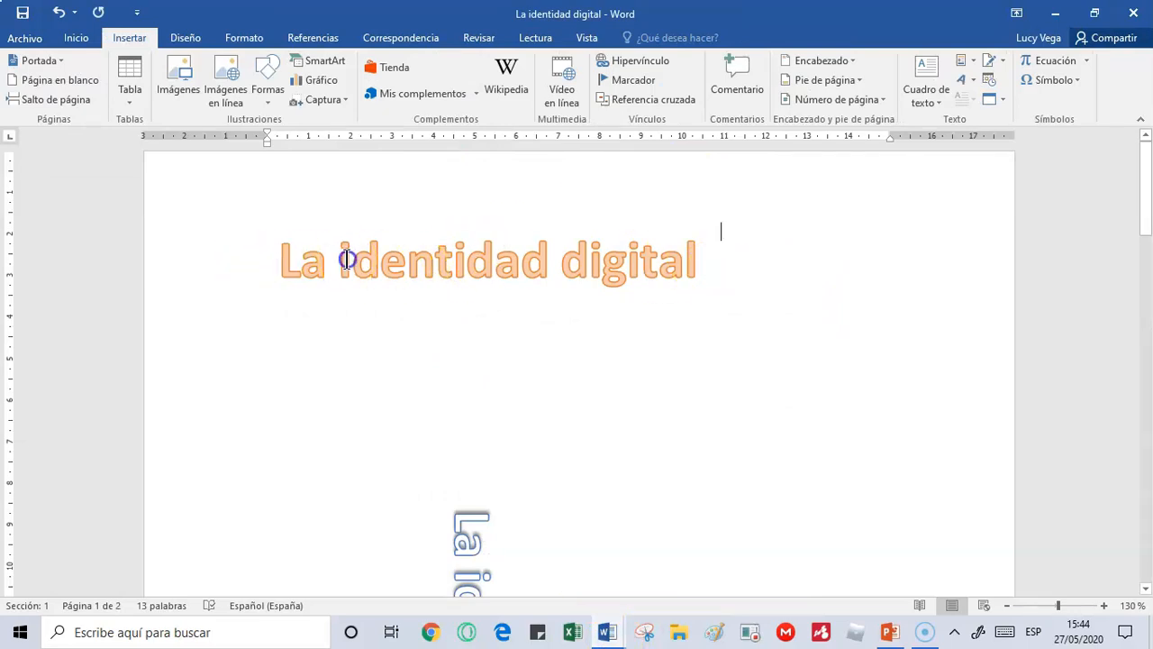
{"action": "left_click", "coordinate": [345, 259]}
{"action": "left_click", "coordinate": [674, 37]}
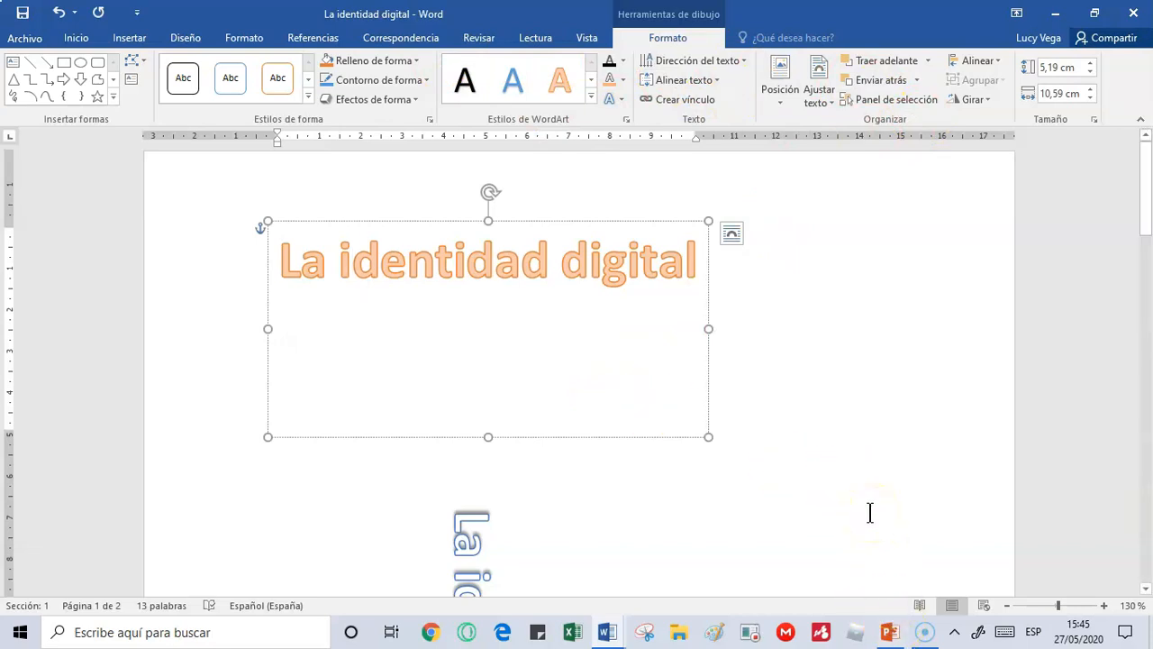
Switch to the PORTADAS PPT presentation in PowerPoint and start the slide show from slide 14, the WordArt cover
{"action": "key", "text": "alt+Tab"}
{"action": "key", "text": "alt+Tab"}
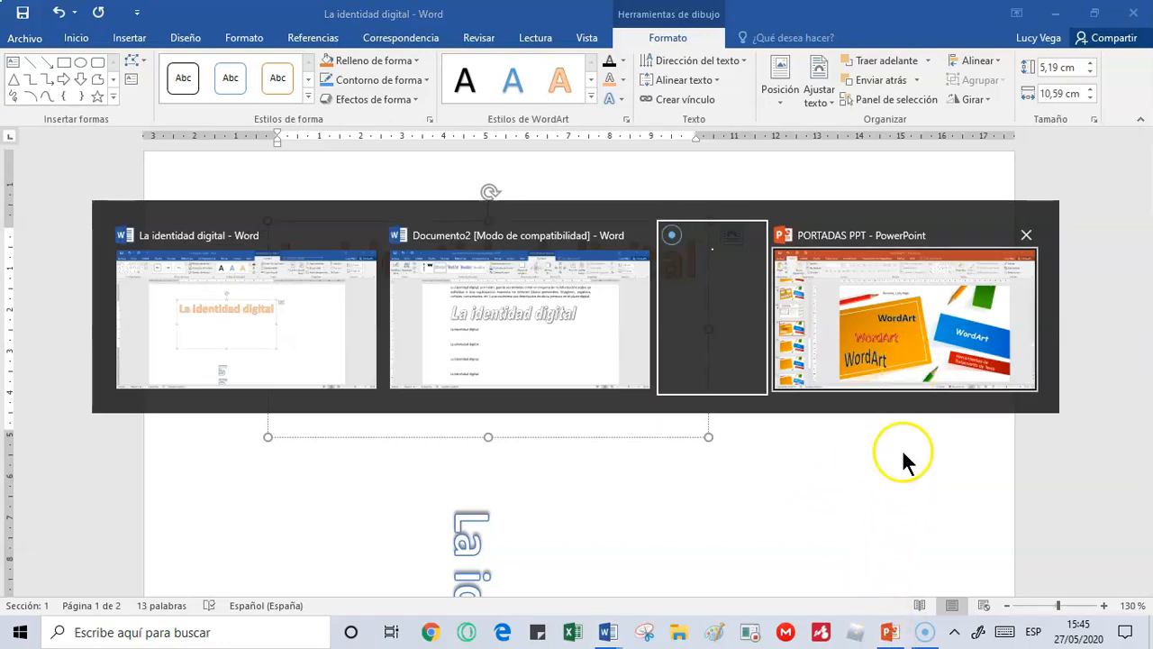
{"action": "key", "text": "Escape"}
{"action": "left_click", "coordinate": [890, 631]}
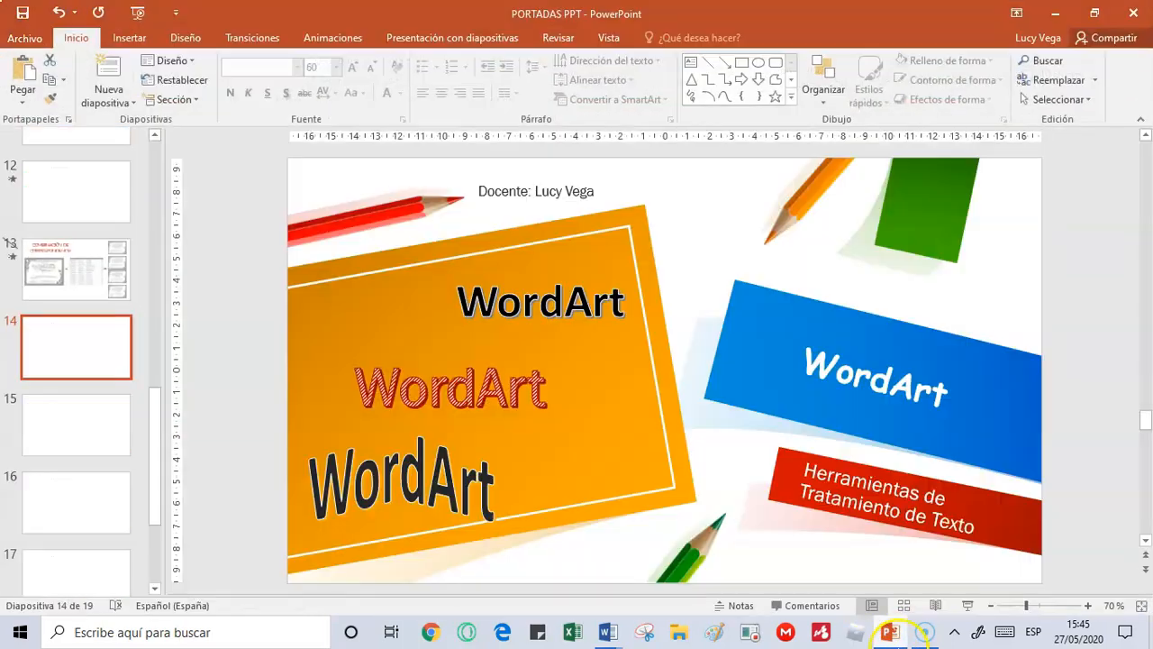
{"action": "left_click", "coordinate": [890, 631]}
{"action": "left_click", "coordinate": [890, 631]}
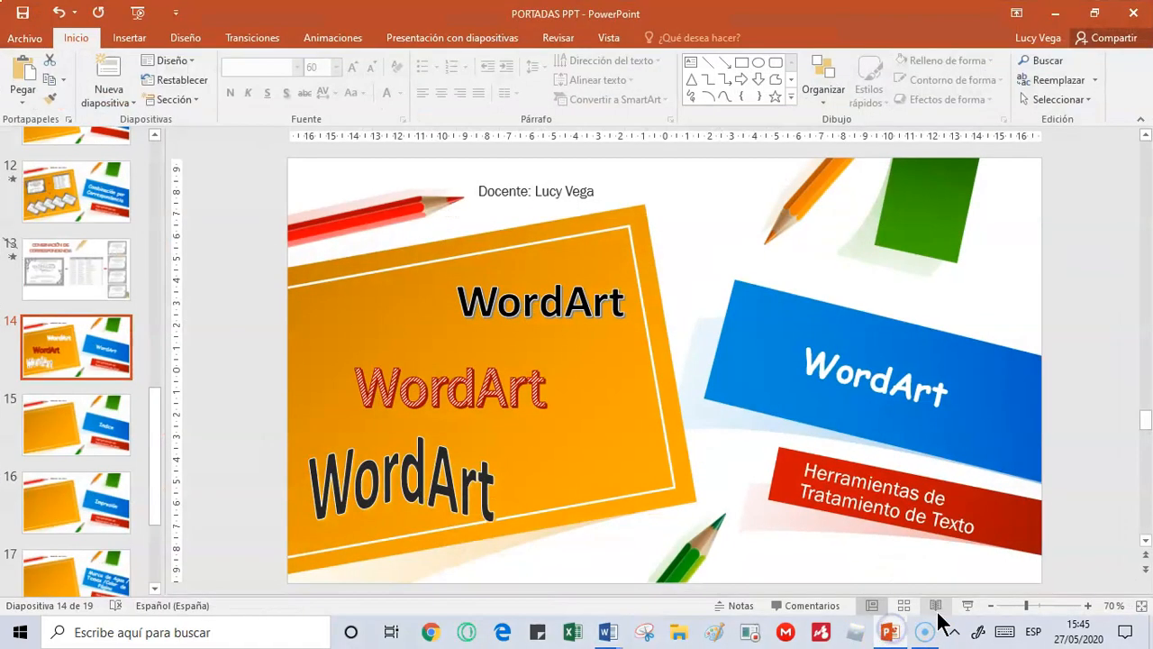
{"action": "left_click", "coordinate": [964, 606]}
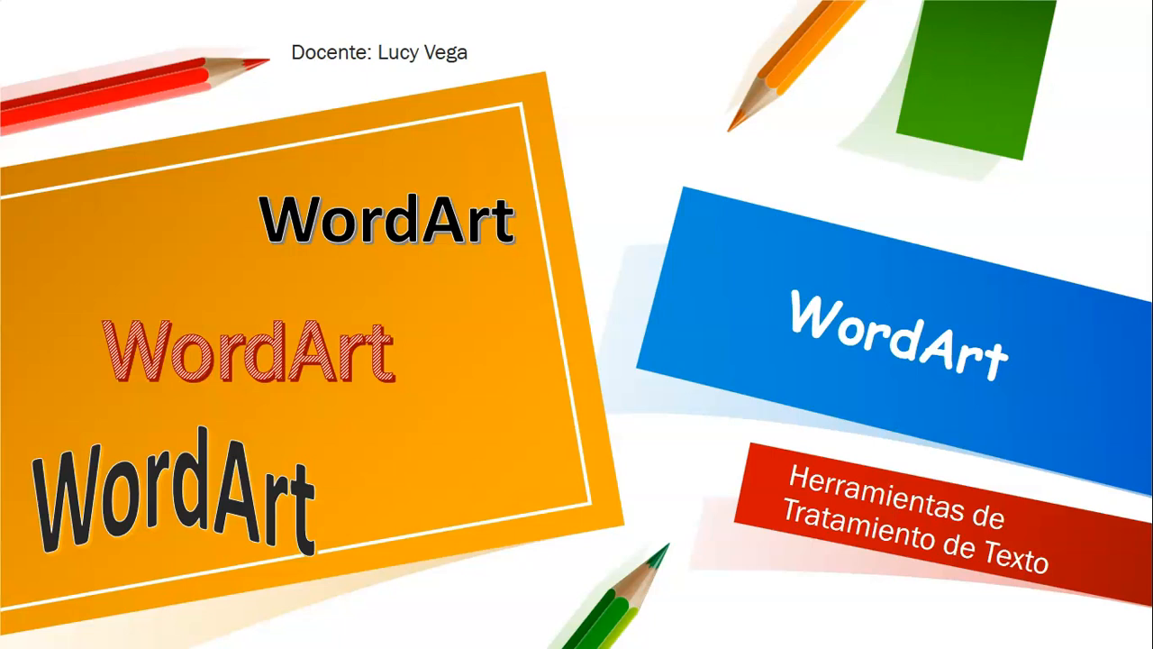
Return to the "La identidad digital" Word document and apply the upward arch Follow Path transform to the orange WordArt text
{"action": "key", "text": "alt+Tab"}
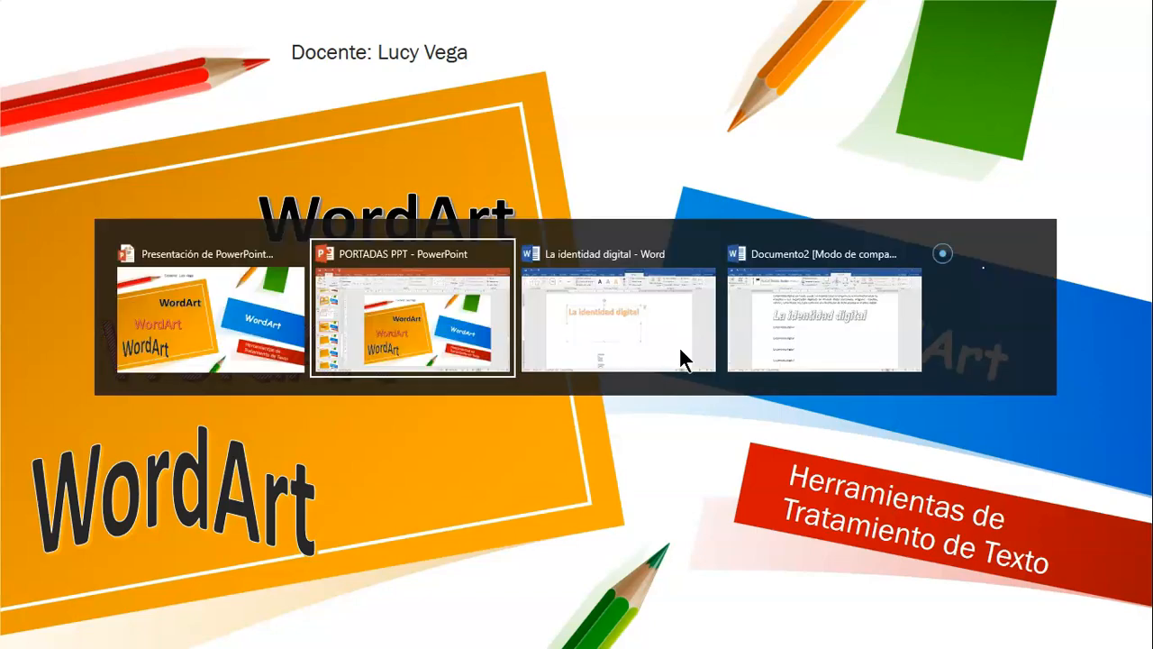
{"action": "left_click", "coordinate": [682, 357]}
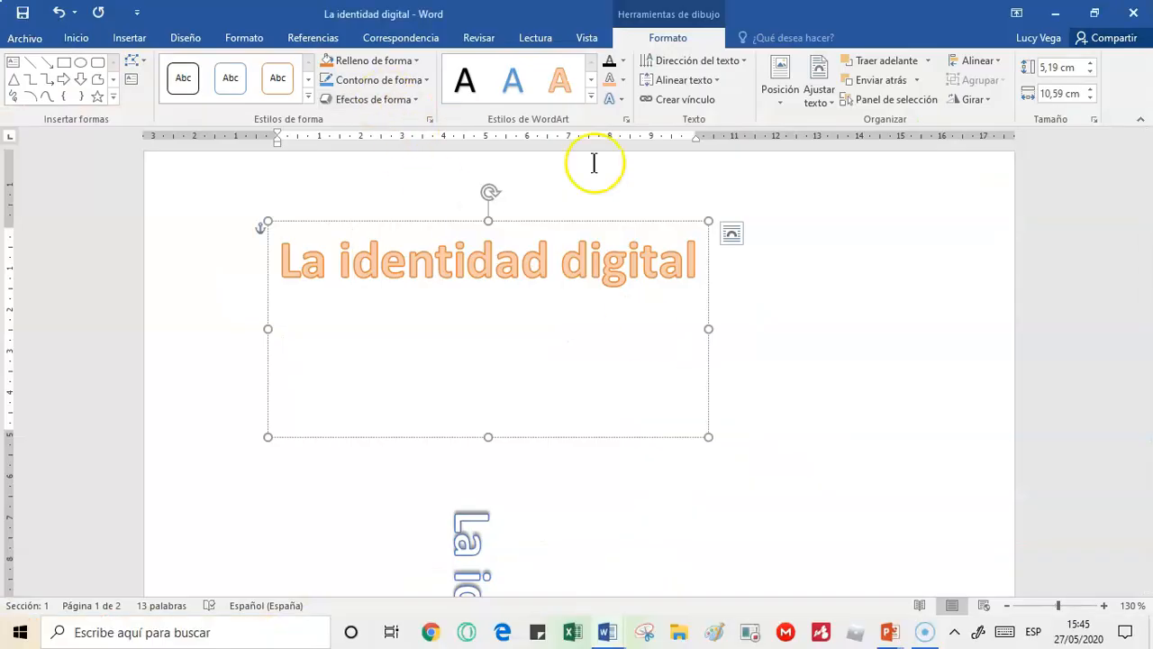
{"action": "left_click_drag", "start_coordinate": [694, 249], "coordinate": [282, 259]}
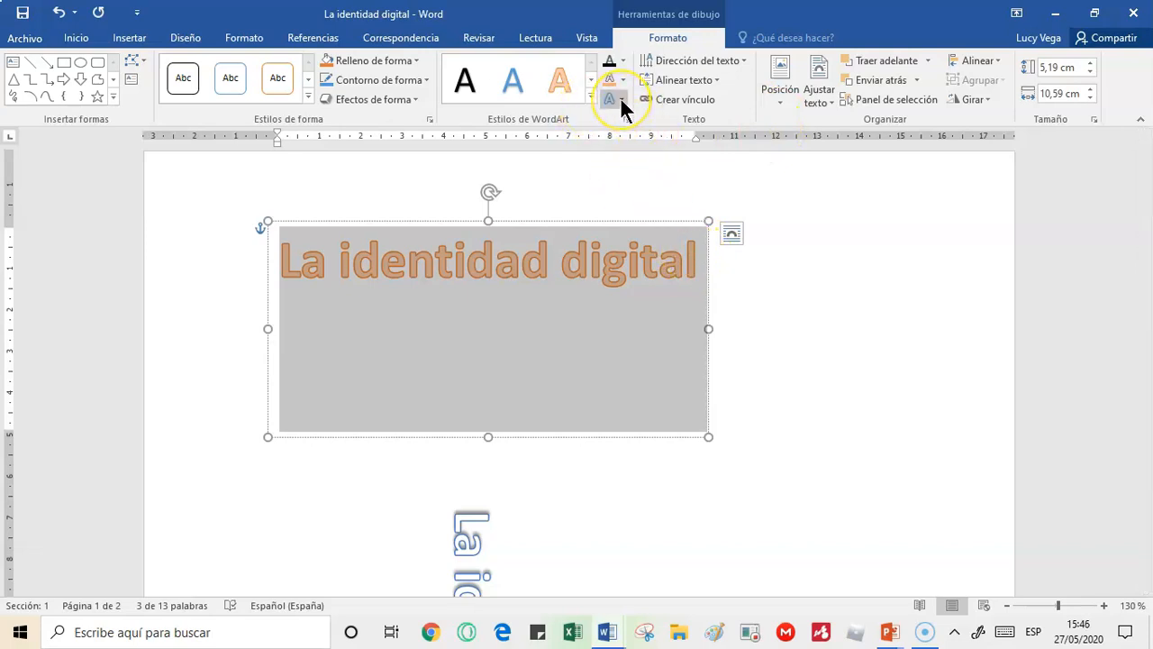
{"action": "left_click", "coordinate": [621, 101]}
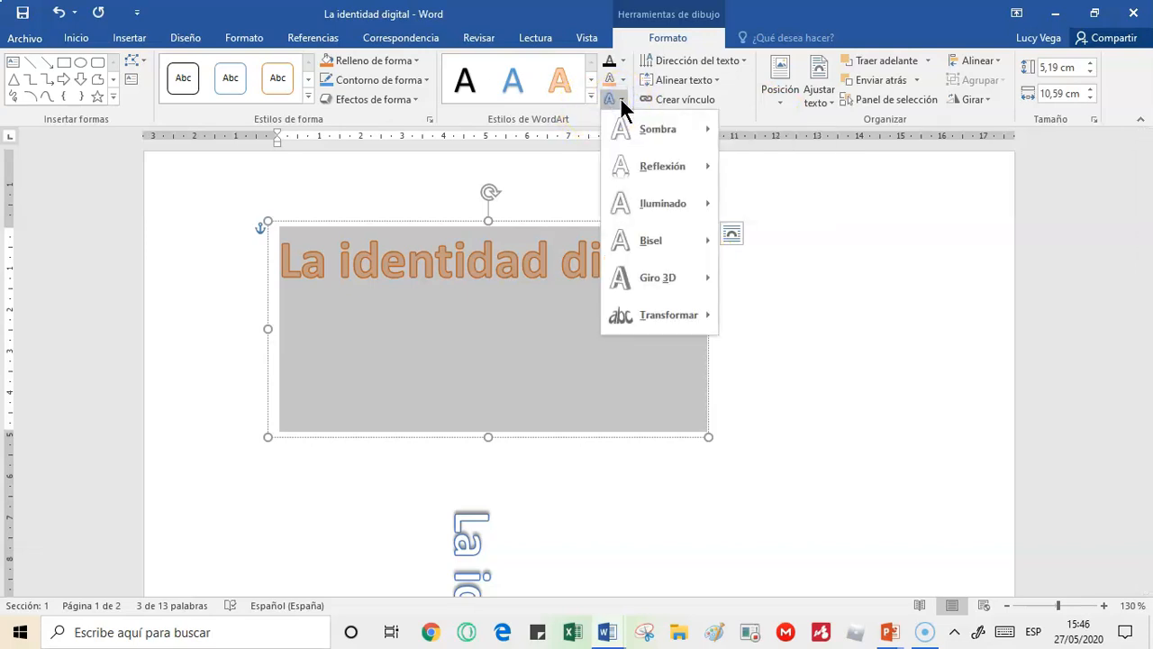
{"action": "left_click", "coordinate": [859, 268]}
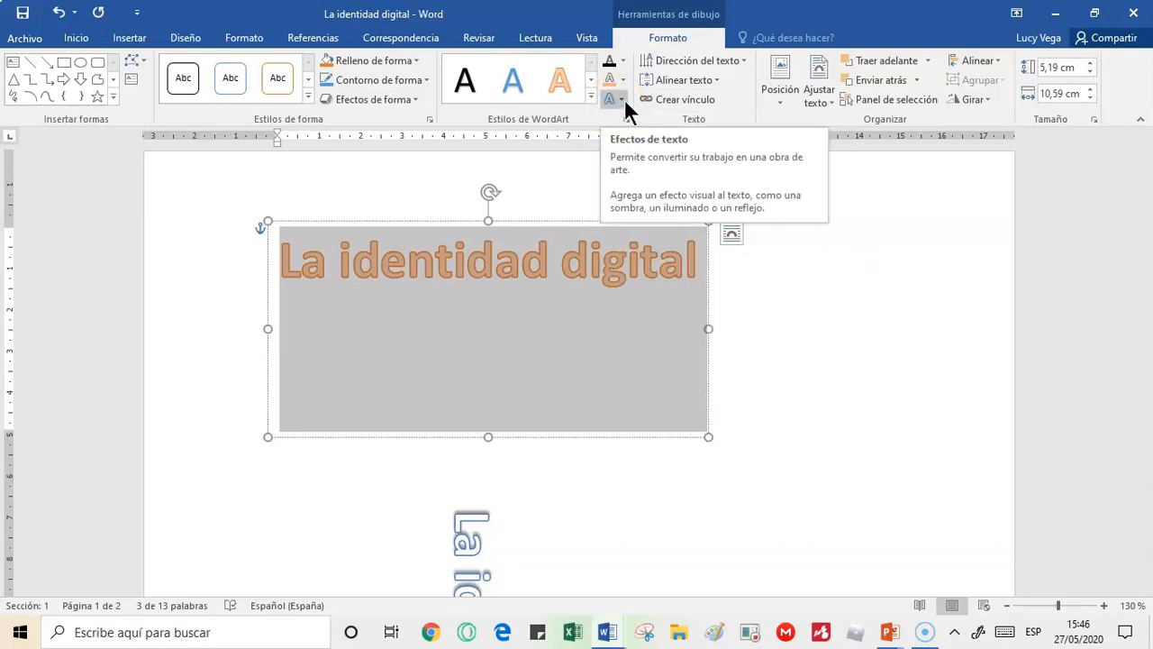
{"action": "left_click", "coordinate": [618, 101]}
{"action": "mouse_move", "coordinate": [664, 322]}
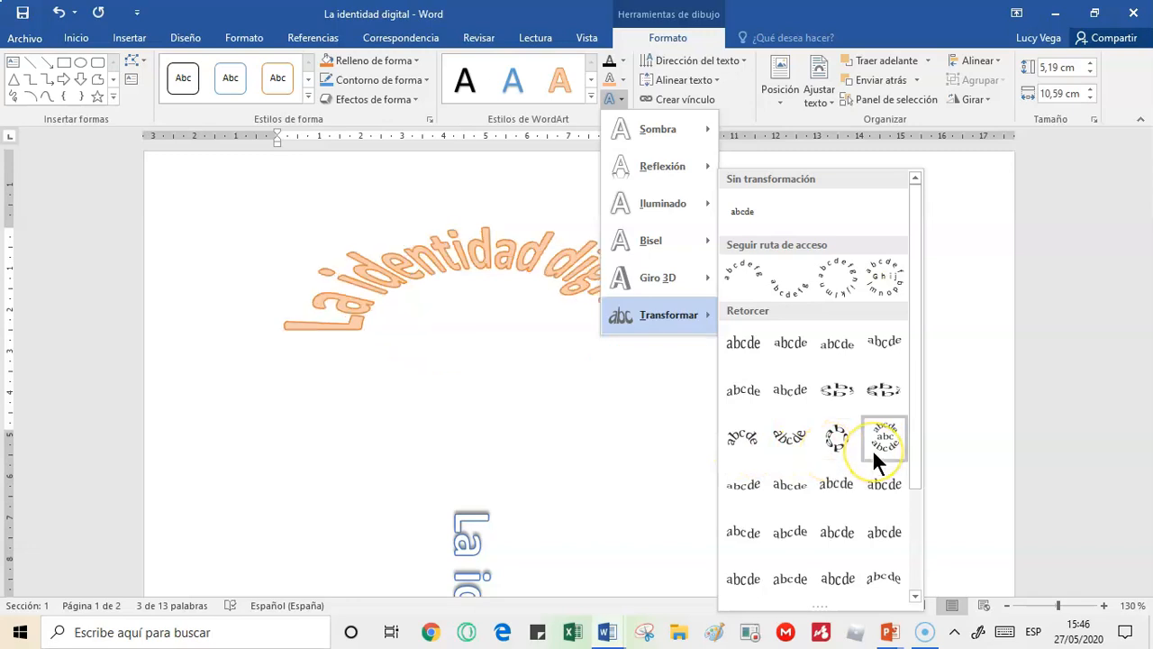
{"action": "left_click", "coordinate": [757, 284]}
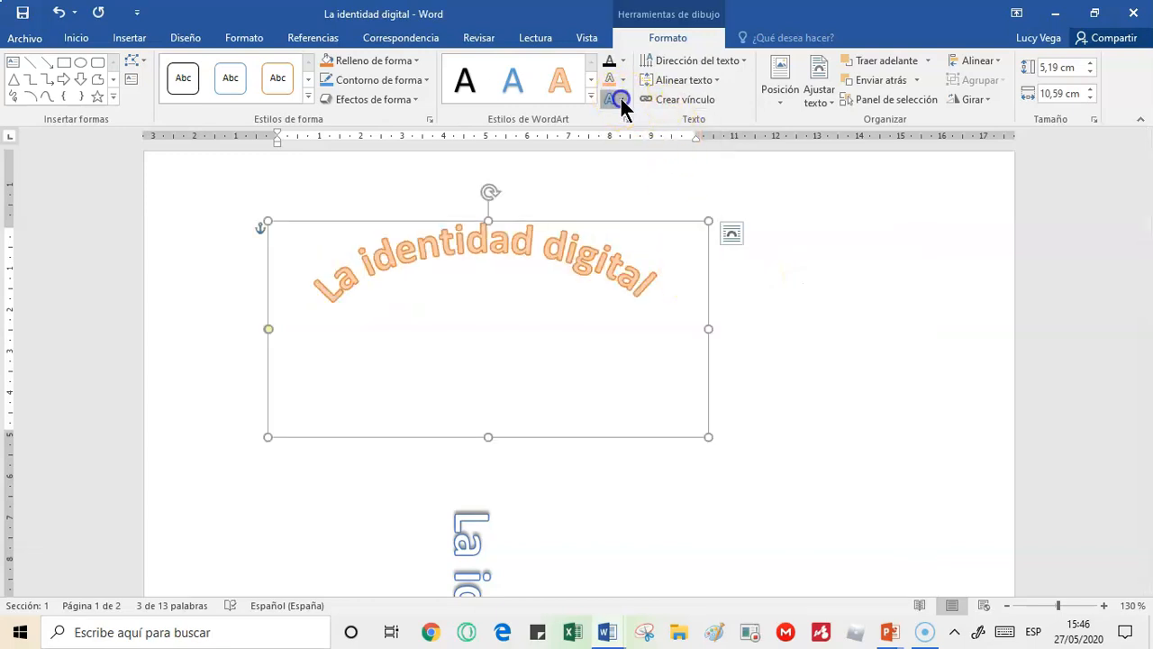
Apply the second preset in the third row of the Perspective 3D rotations to the arched orange WordArt and check the result
{"action": "left_click", "coordinate": [617, 101]}
{"action": "mouse_move", "coordinate": [652, 284]}
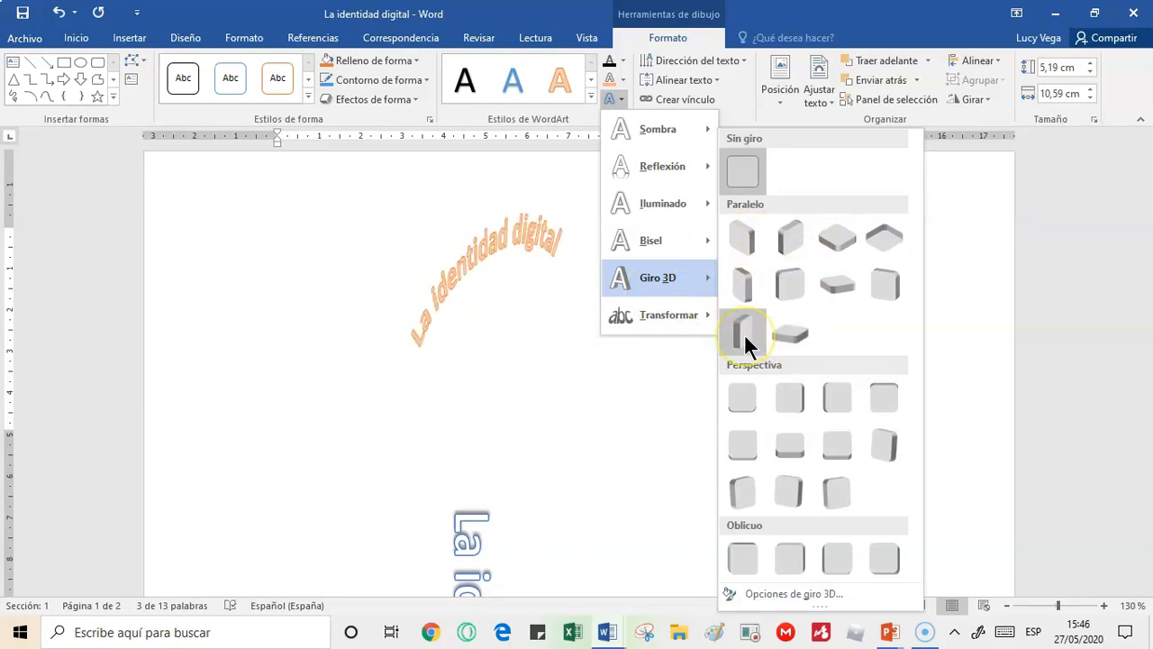
{"action": "left_click", "coordinate": [787, 493]}
{"action": "right_click", "coordinate": [565, 447]}
{"action": "left_click", "coordinate": [839, 352]}
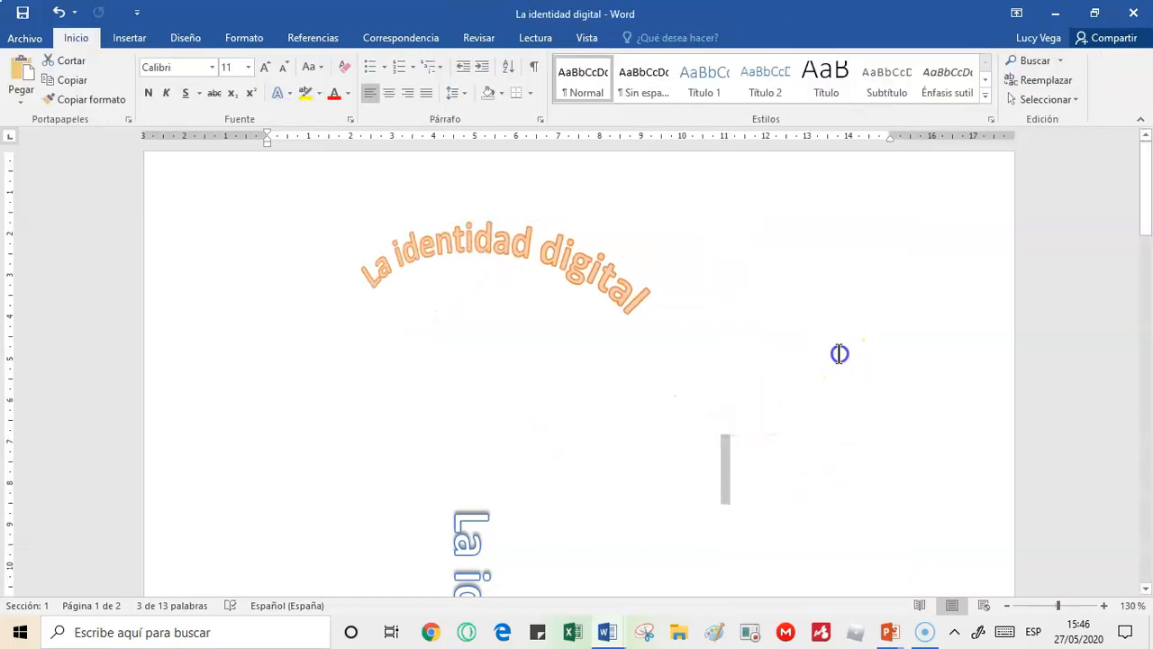
{"action": "left_click", "coordinate": [609, 285]}
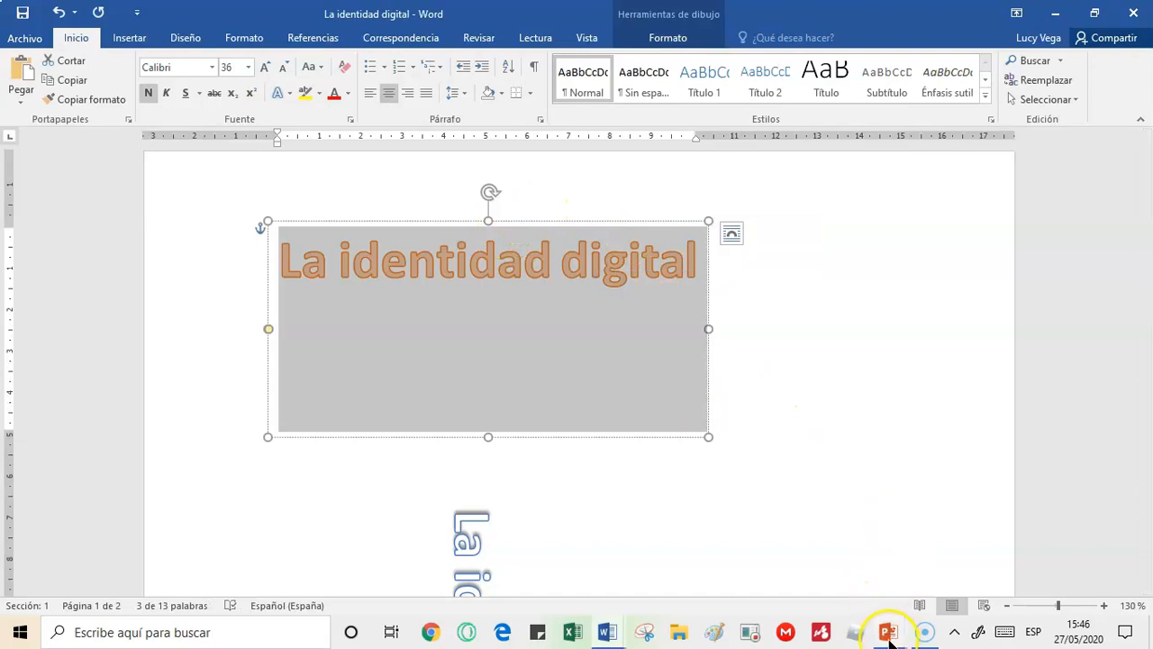
Switch back to the running PowerPoint slide show with the WordArt cover slide
{"action": "mouse_move", "coordinate": [890, 635]}
{"action": "left_click", "coordinate": [946, 585]}
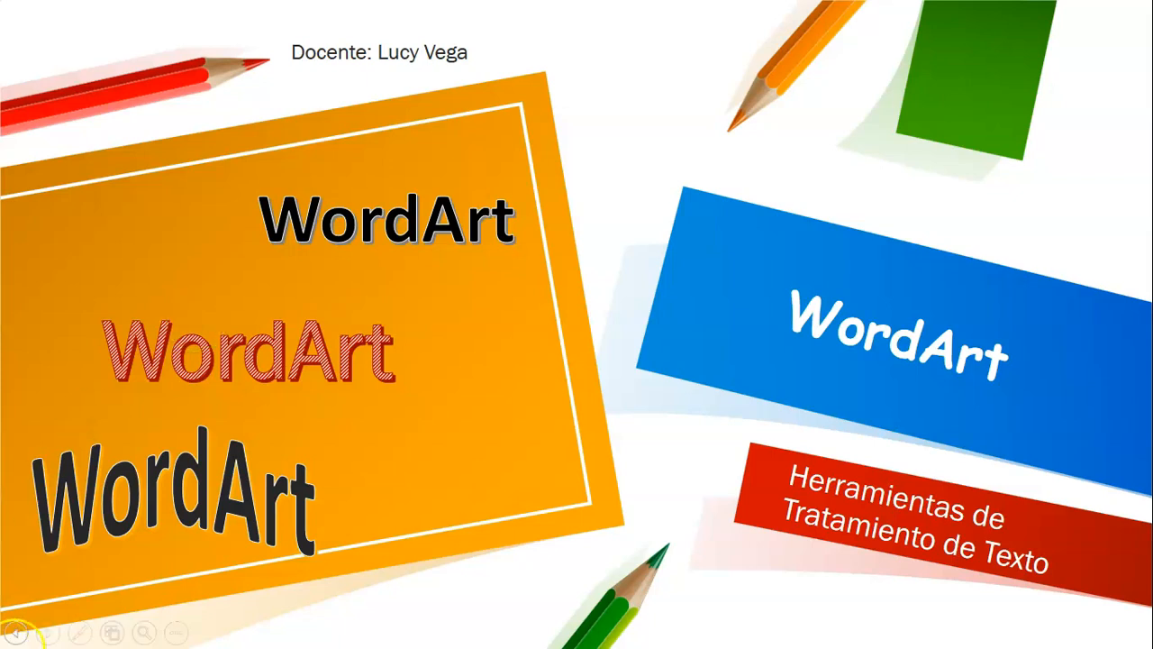
{"action": "left_click", "coordinate": [27, 622]}
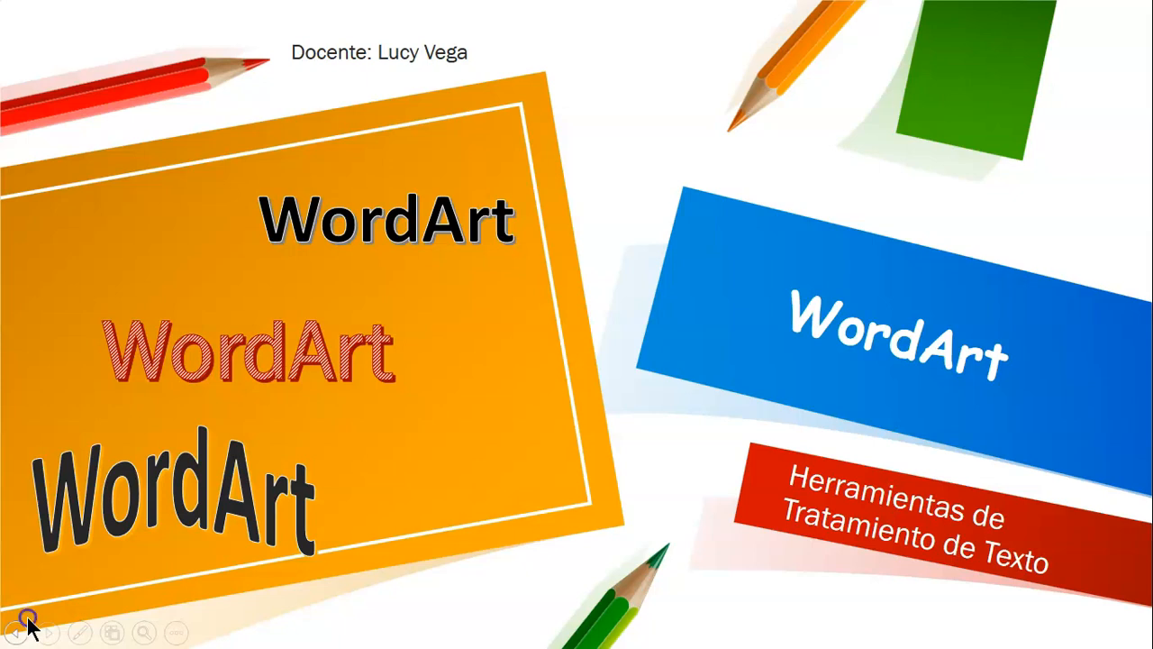